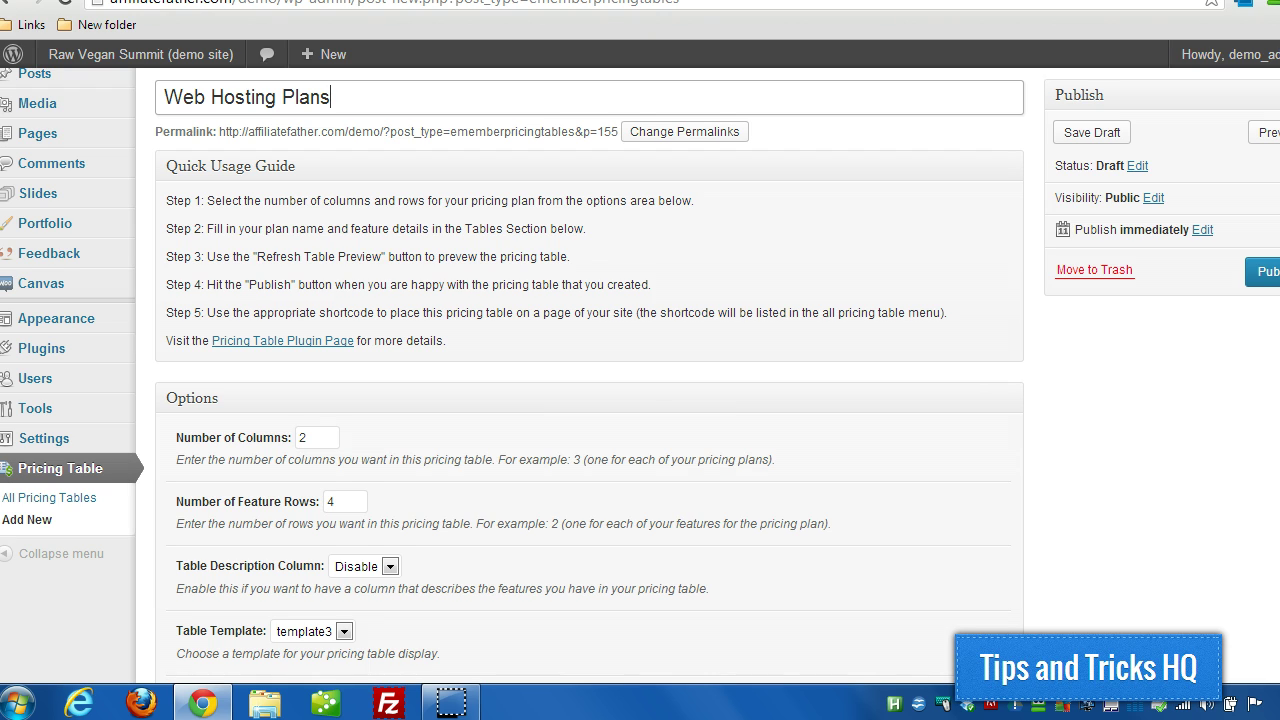
# Step: Look over the new pricing table's usage guide, options, column fields and the previewed BASIC and ADVANCED plans
pyautogui.scroll(-2, 423, 137)
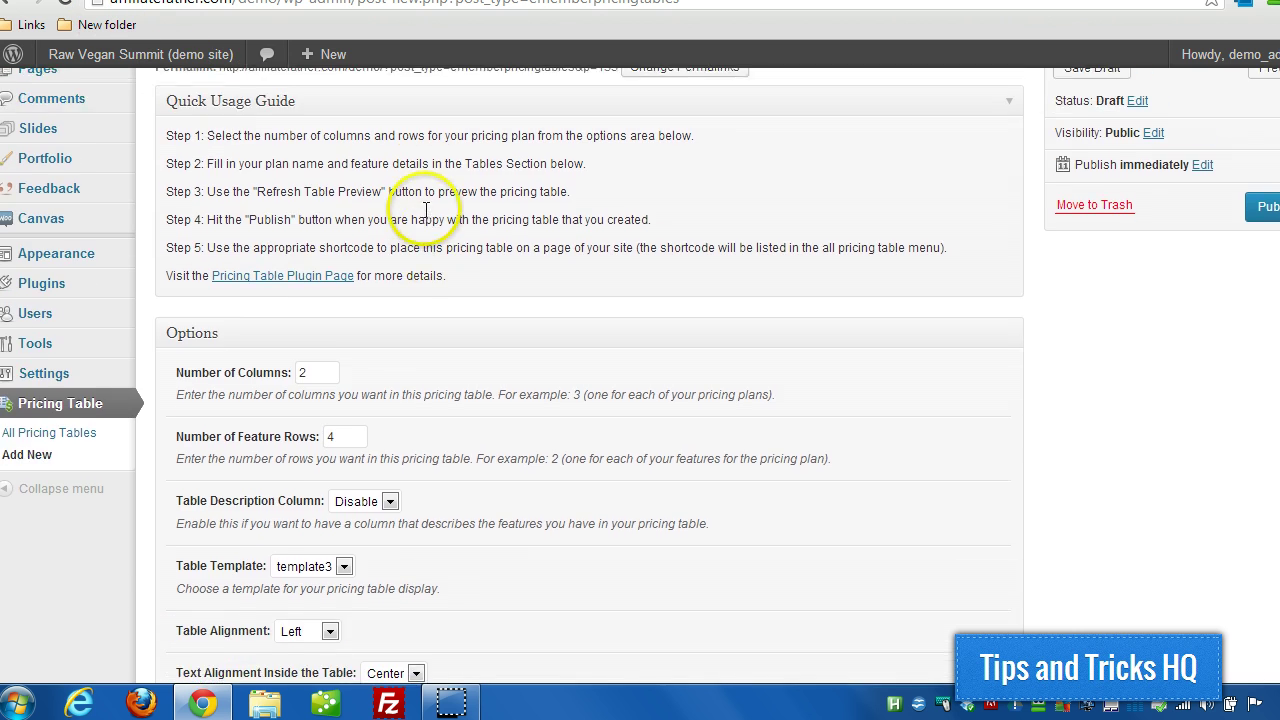
pyautogui.scroll(3, 385, 199)
pyautogui.scroll(-10, 385, 199)
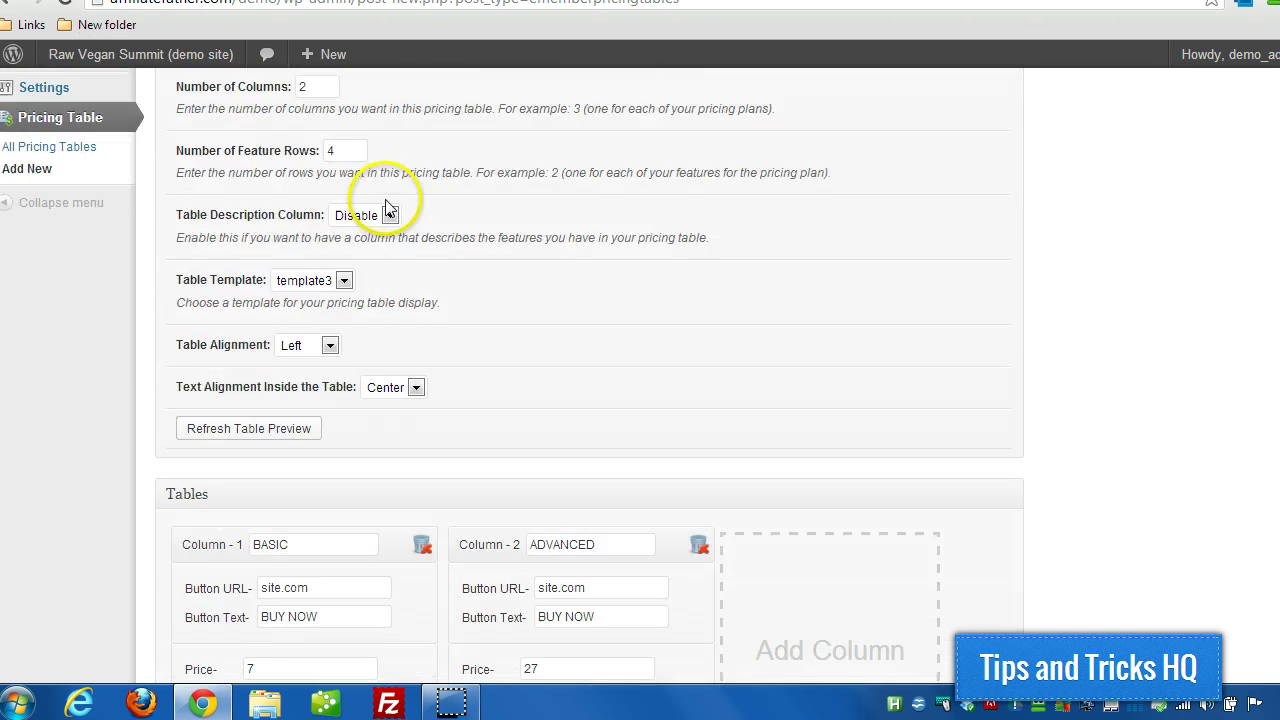
pyautogui.scroll(-5, 385, 199)
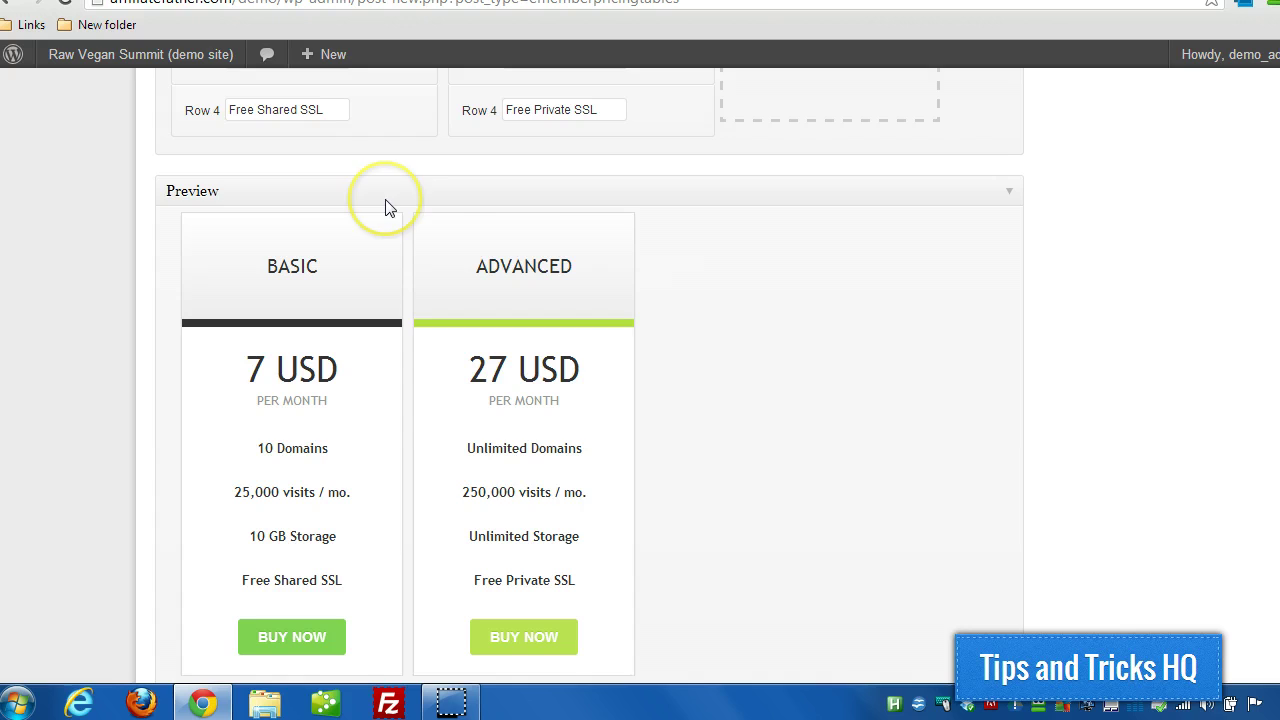
pyautogui.scroll(1, 757, 323)
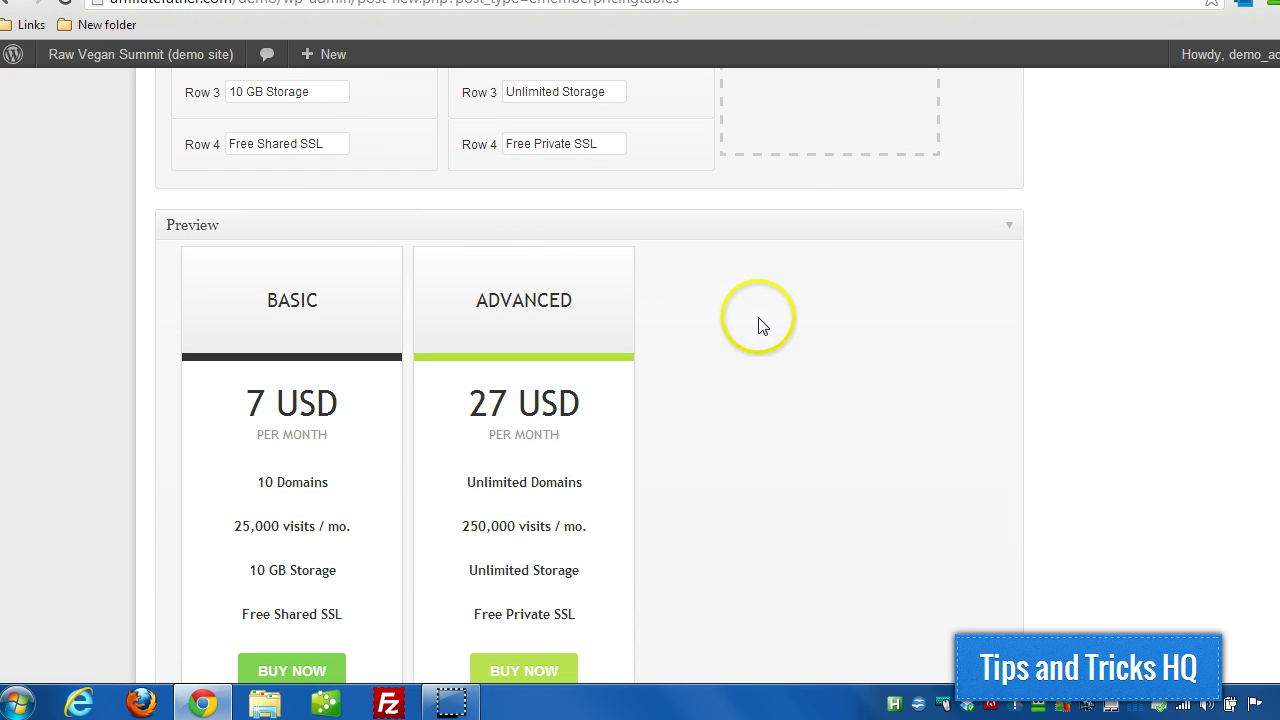
pyautogui.scroll(-2, 757, 323)
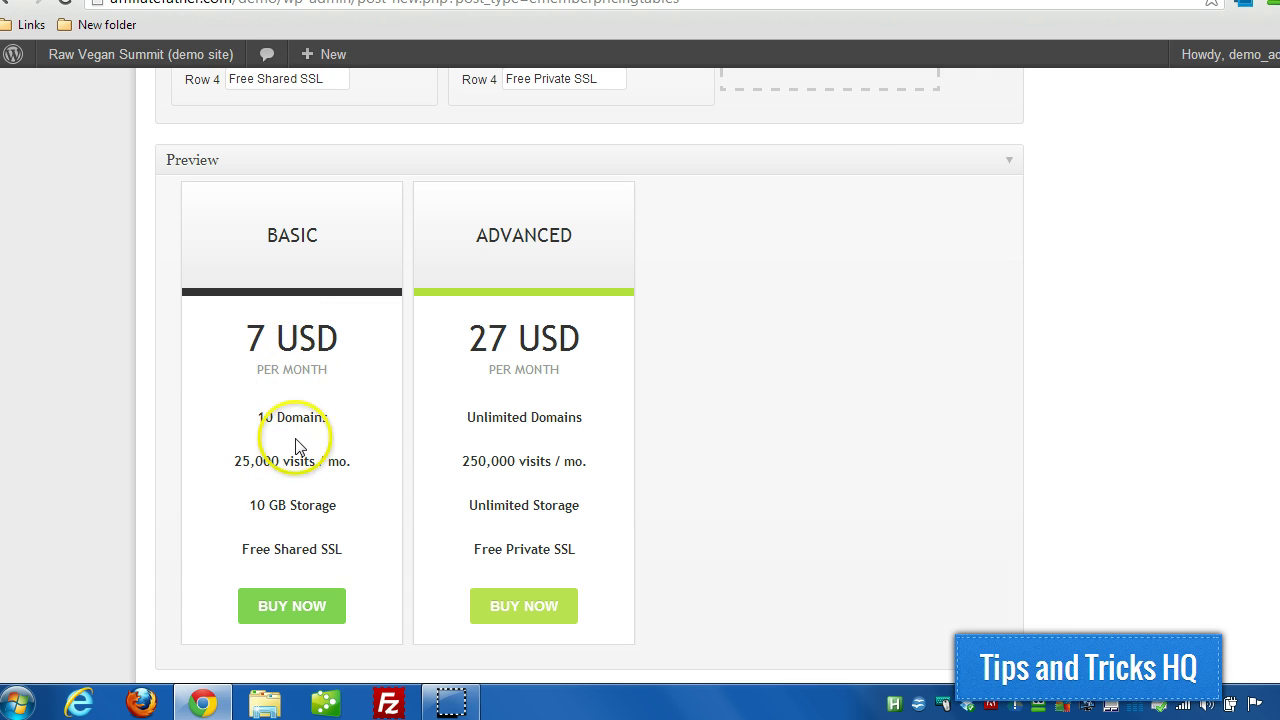
pyautogui.moveTo(244, 338); pyautogui.dragTo(333, 352)
pyautogui.click(331, 360)
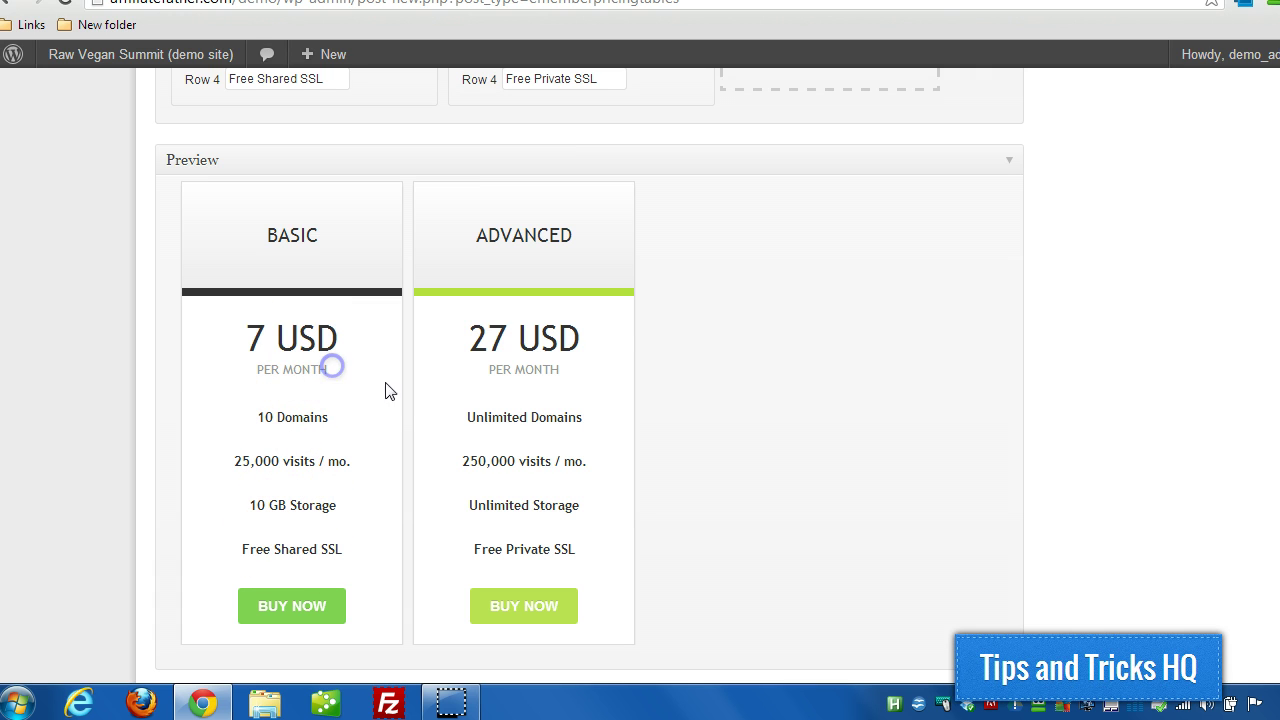
pyautogui.scroll(6, 774, 420)
pyautogui.scroll(5, 597, 428)
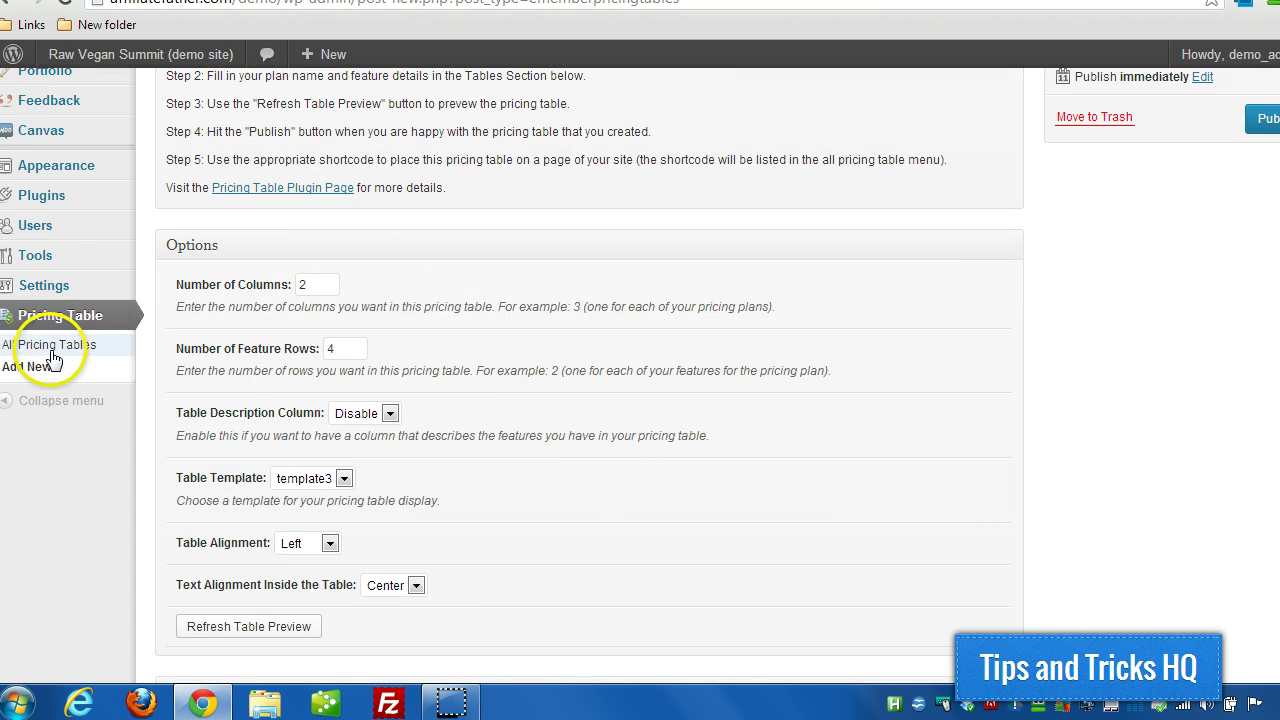
pyautogui.scroll(1, 680, 390)
pyautogui.scroll(3, 680, 390)
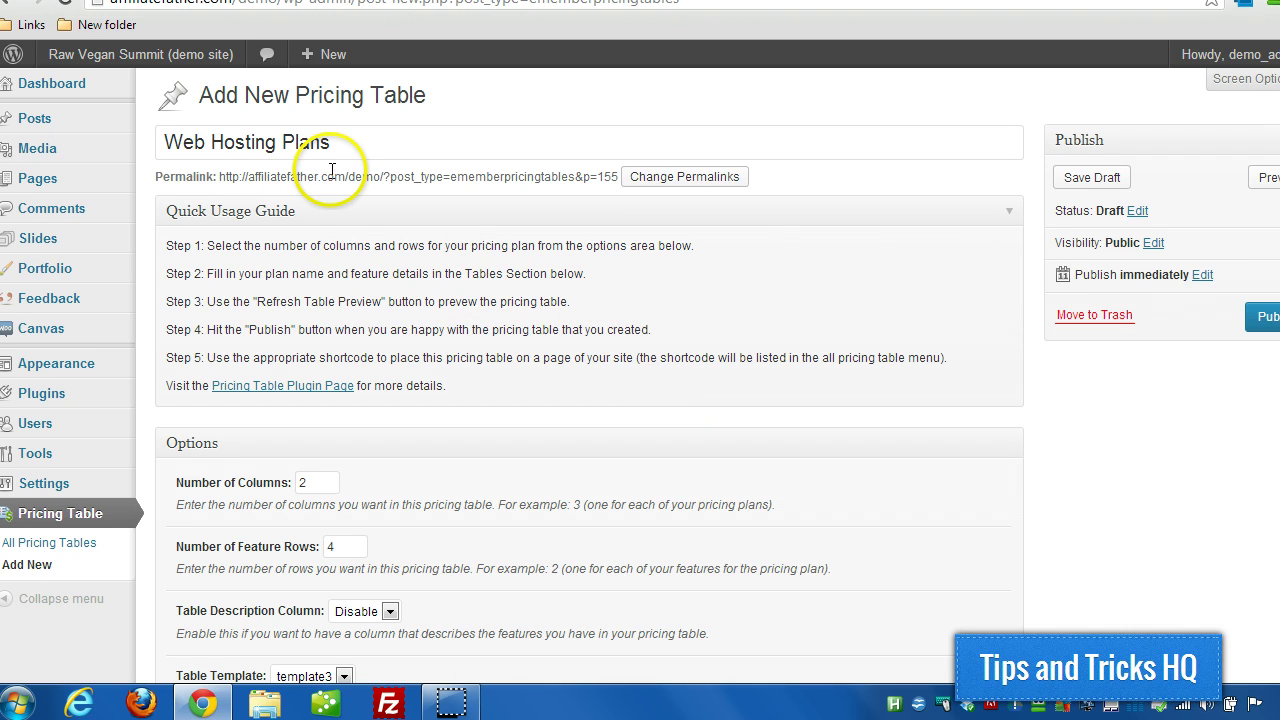
# Step: Review the table title, the number of columns, and how the feature rows are filled in for the BASIC plan
pyautogui.moveTo(344, 140); pyautogui.dragTo(160, 136)
pyautogui.scroll(-4, 290, 222)
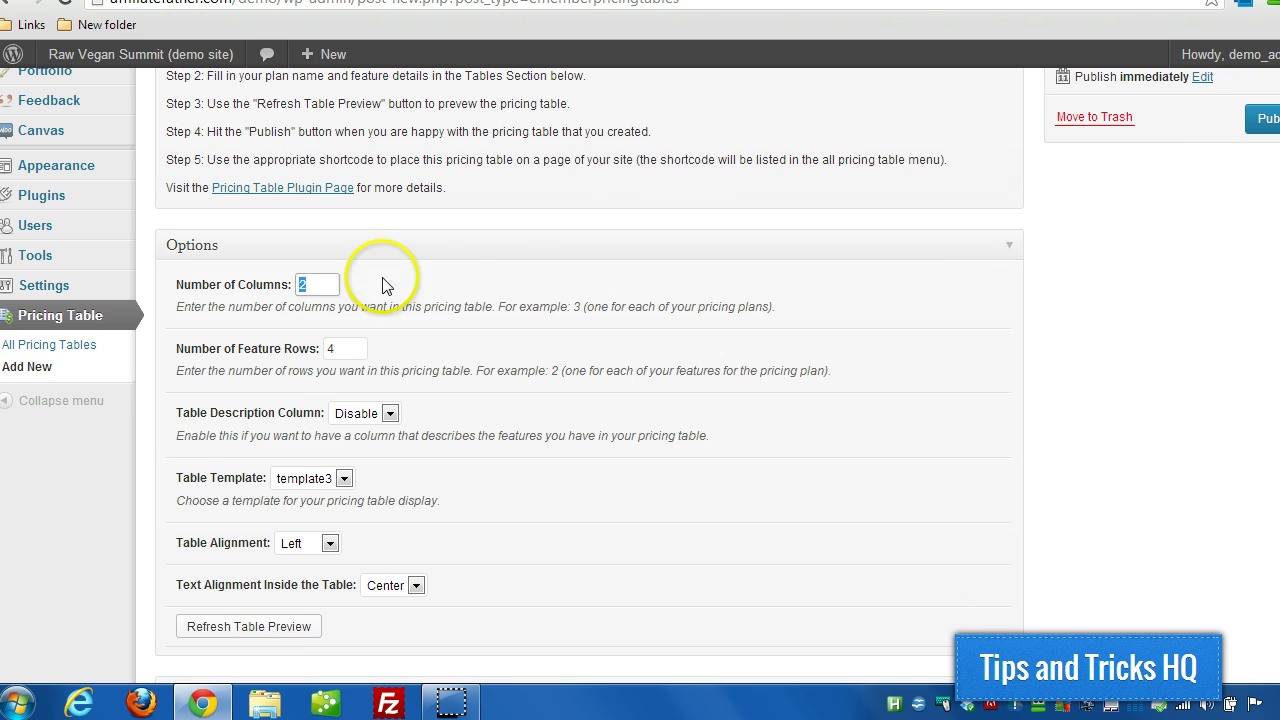
pyautogui.scroll(-10, 883, 372)
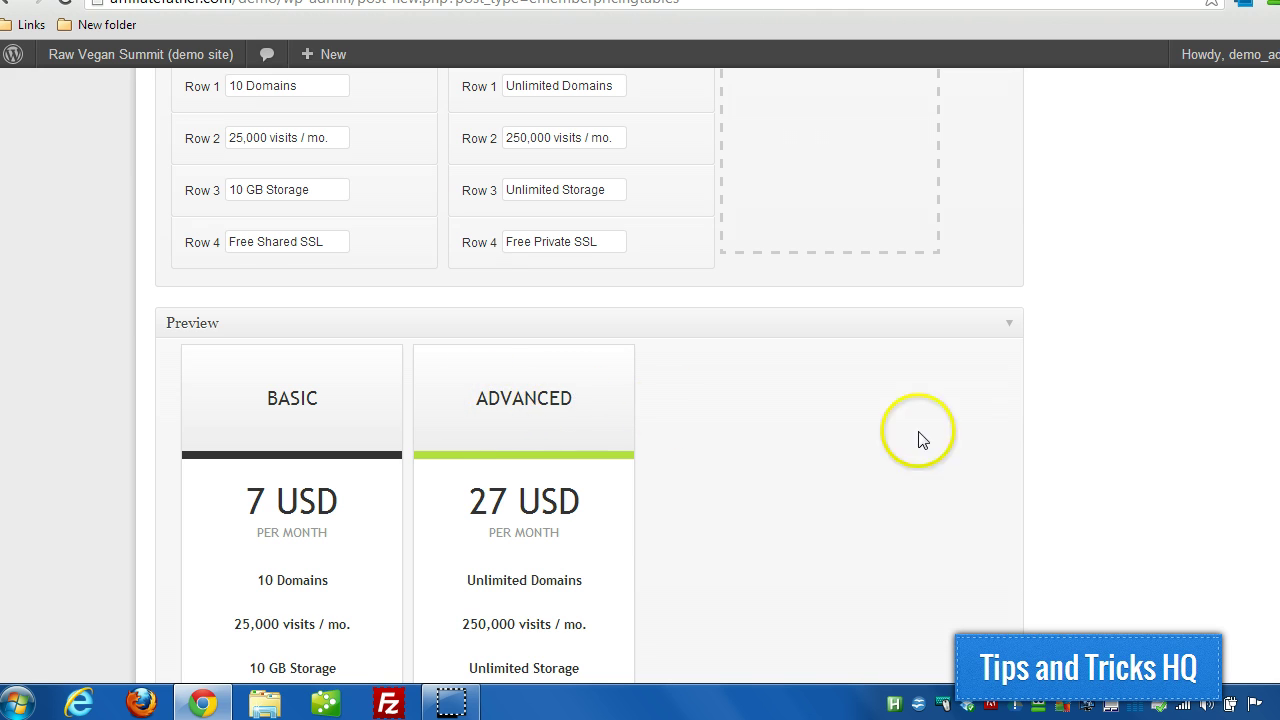
pyautogui.scroll(10, 1120, 391)
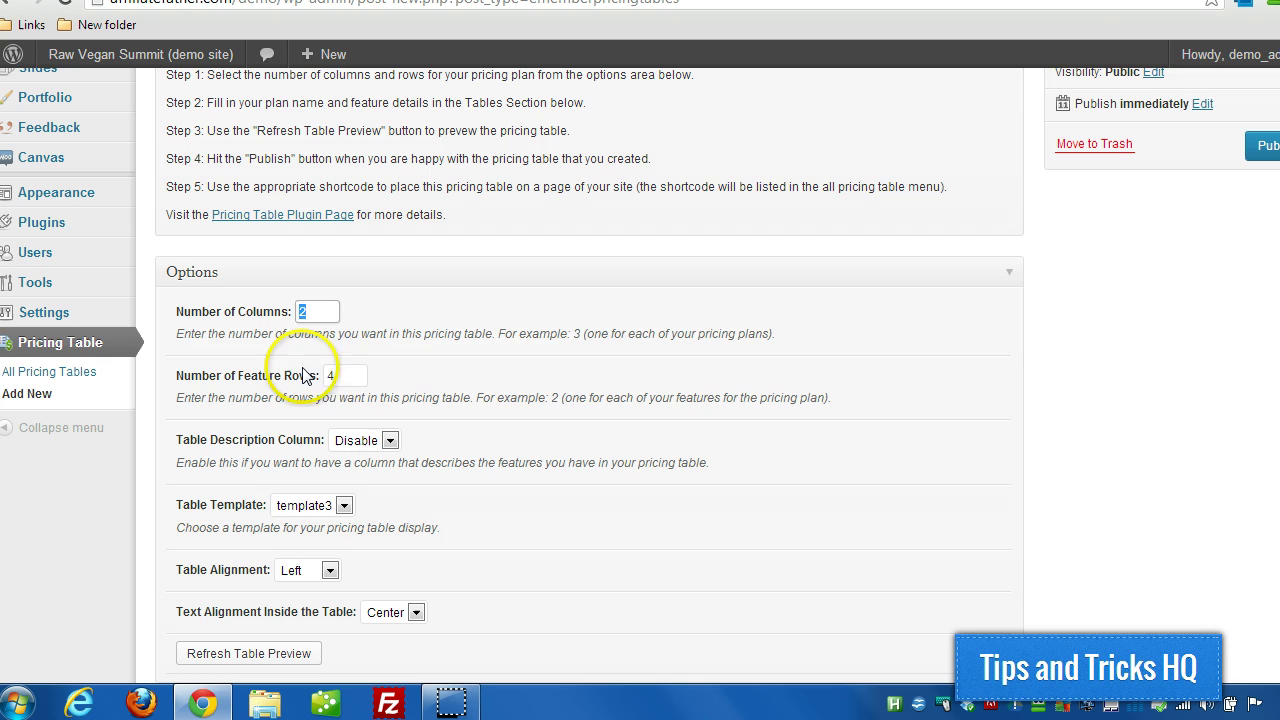
pyautogui.scroll(-6, 760, 405)
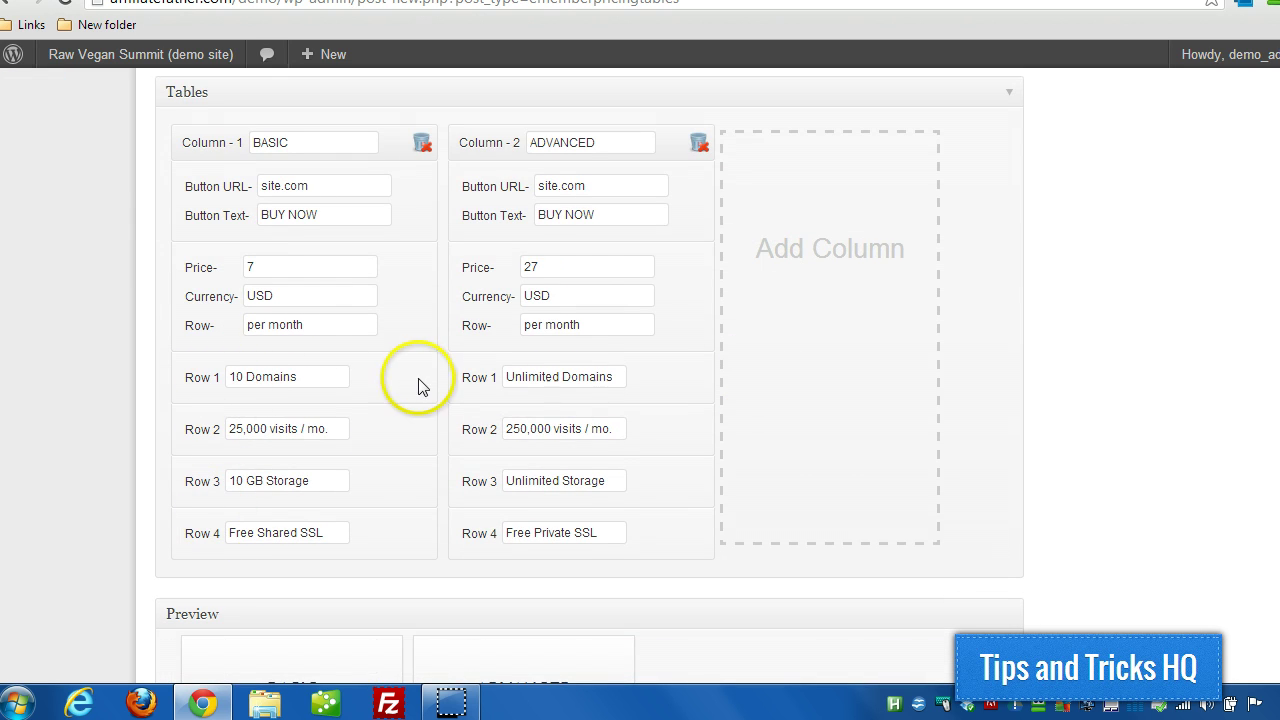
pyautogui.click(299, 377)
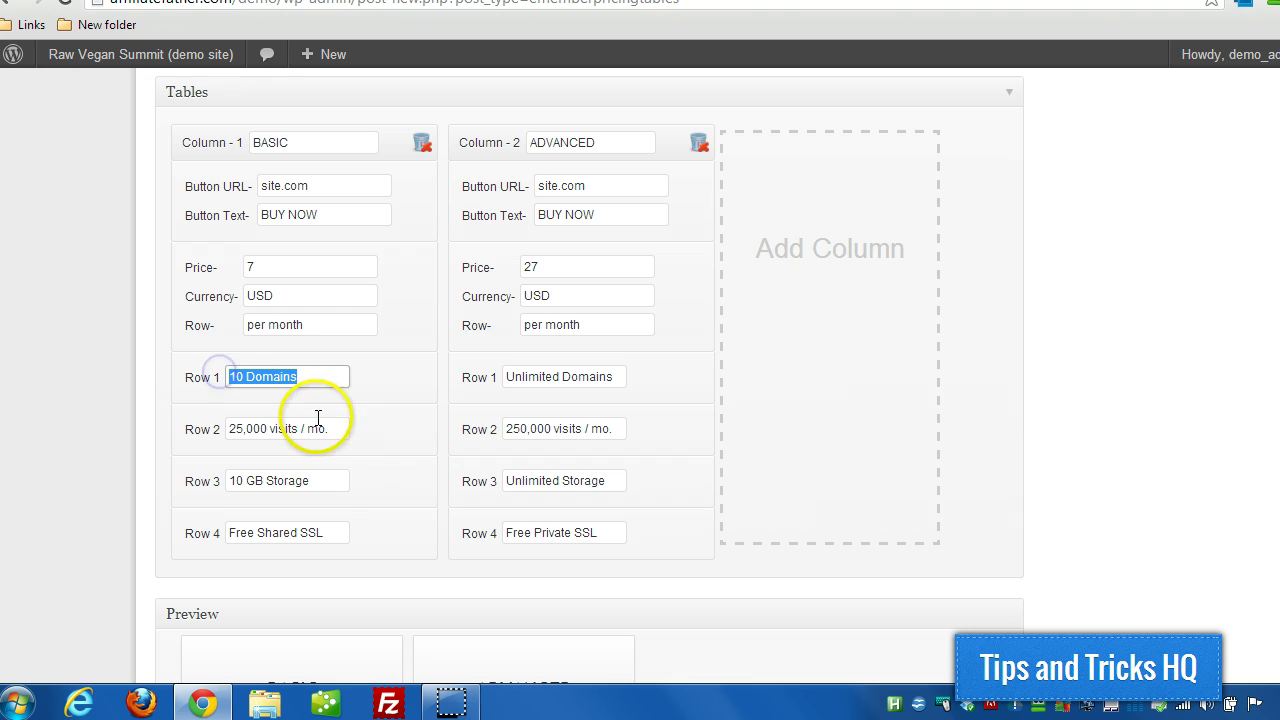
pyautogui.moveTo(333, 428); pyautogui.dragTo(222, 428)
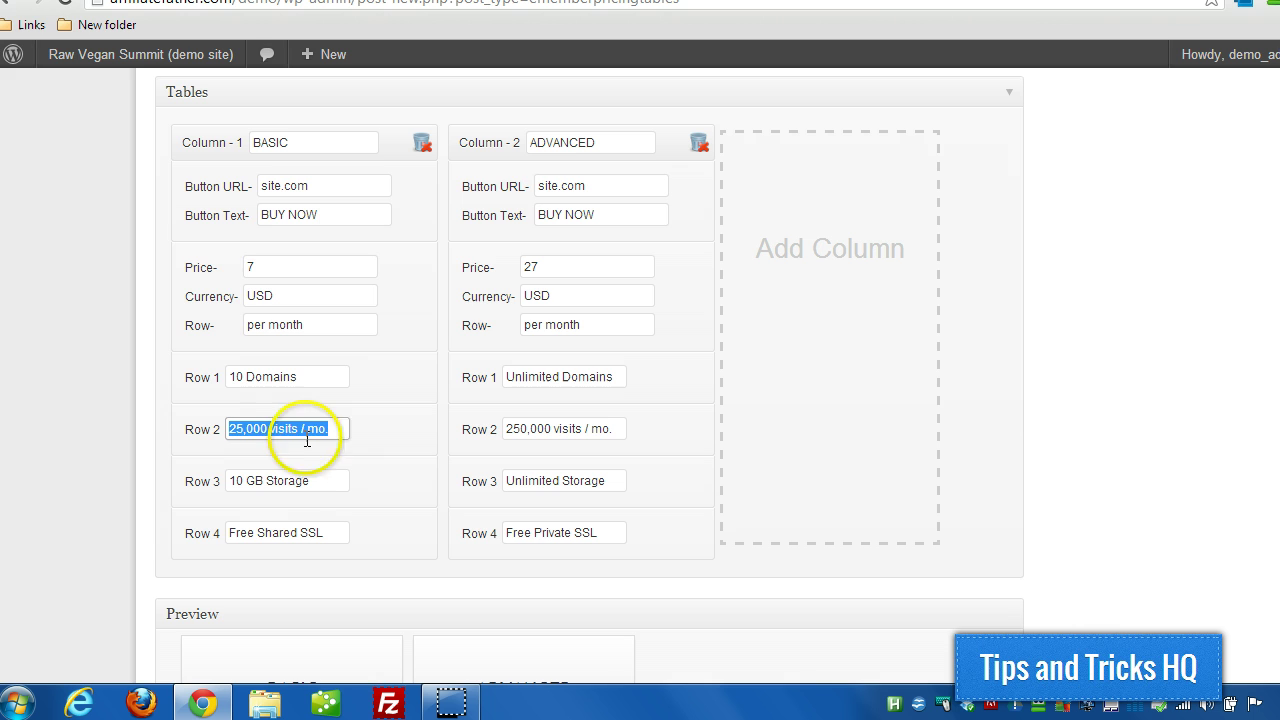
pyautogui.moveTo(322, 478); pyautogui.dragTo(209, 480)
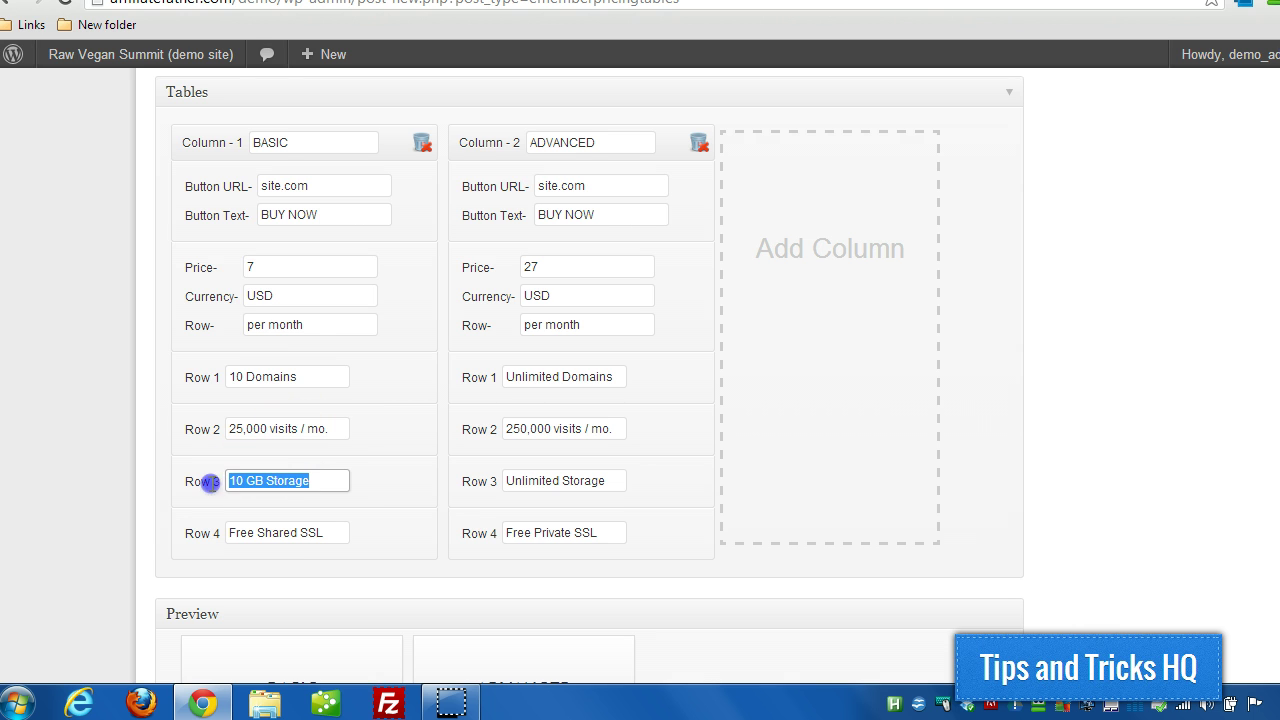
pyautogui.click(336, 533)
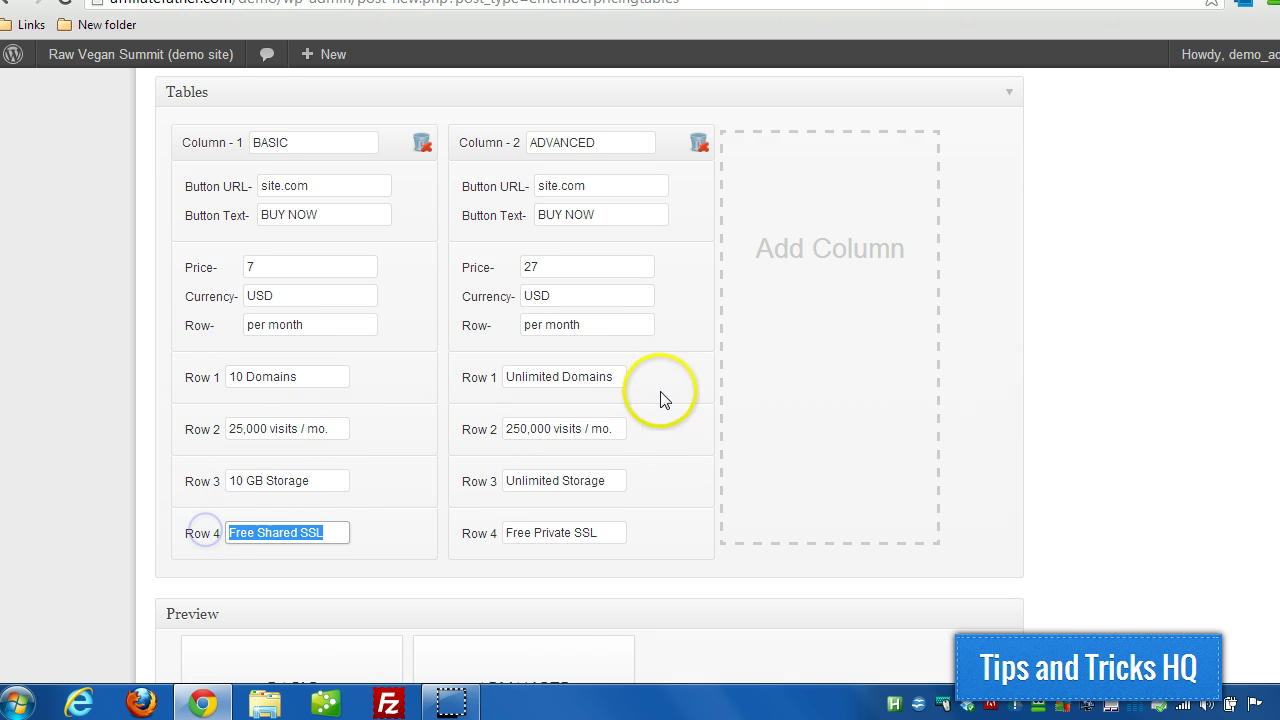
# Step: Examine the feature row and description column options, and compare the Row 3 storage entries of the BASIC and ADVANCED columns
pyautogui.scroll(4, 357, 314)
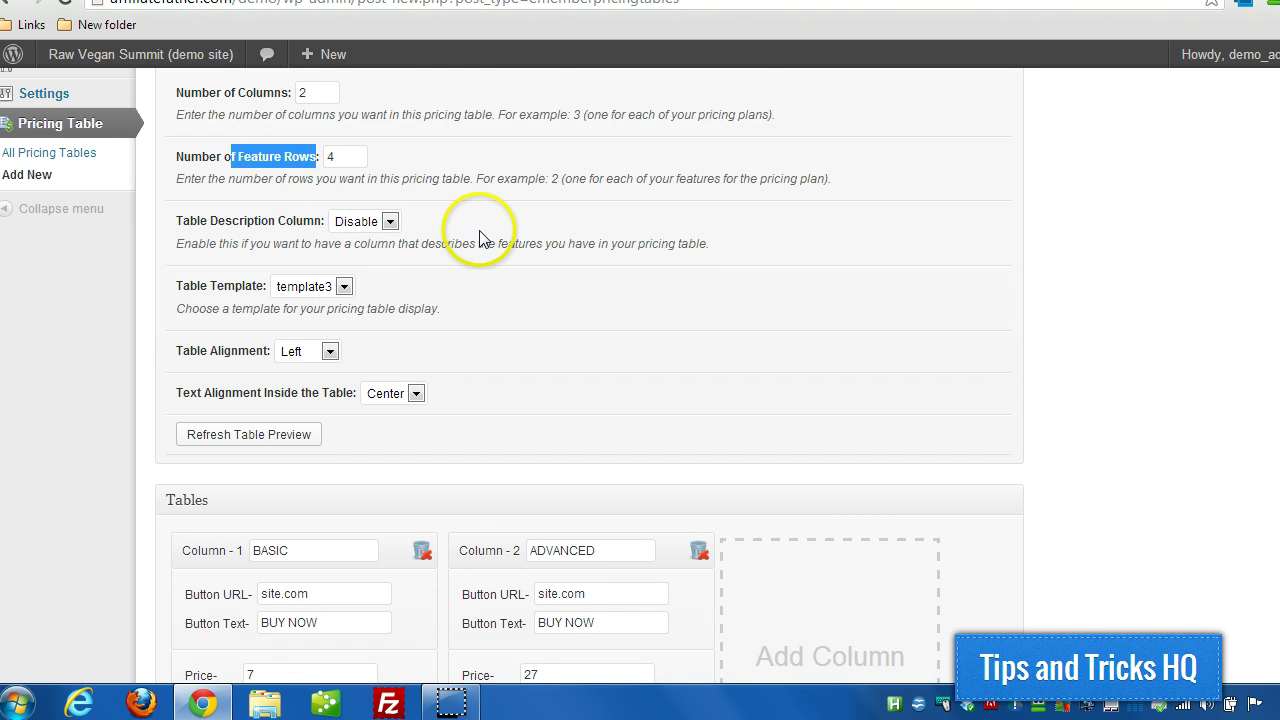
pyautogui.scroll(-1, 440, 215)
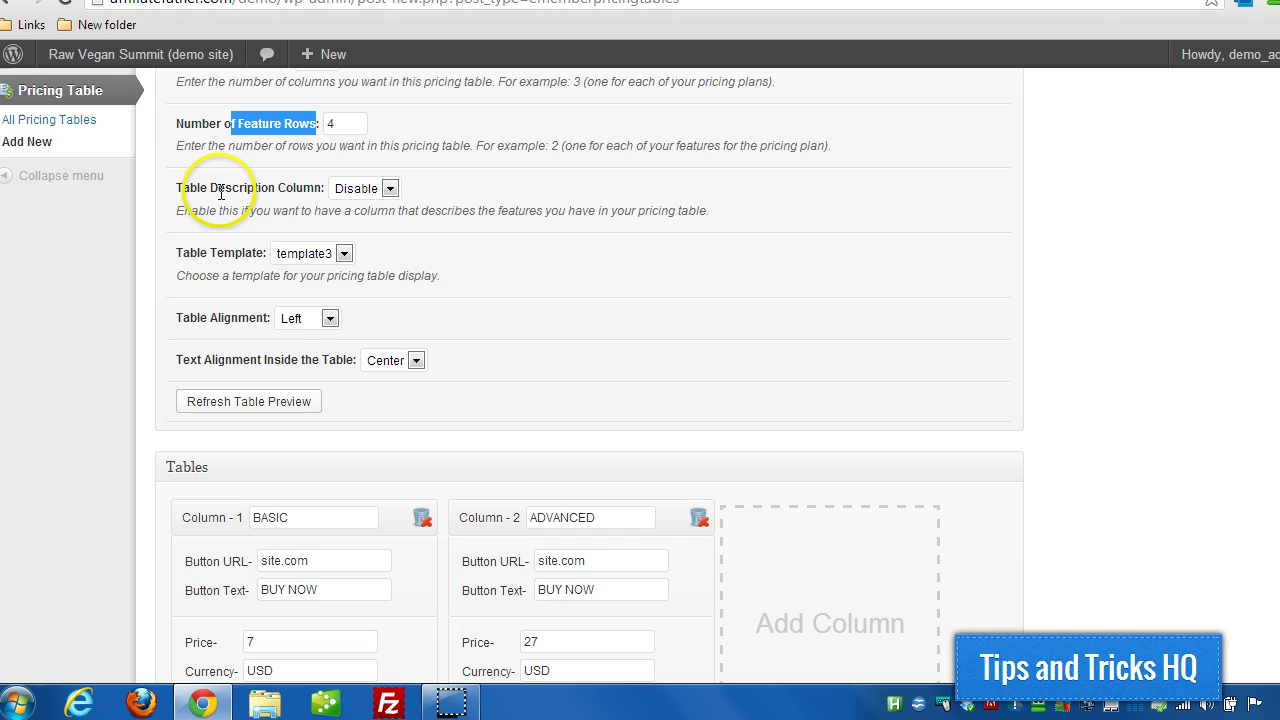
pyautogui.scroll(-2, 329, 520)
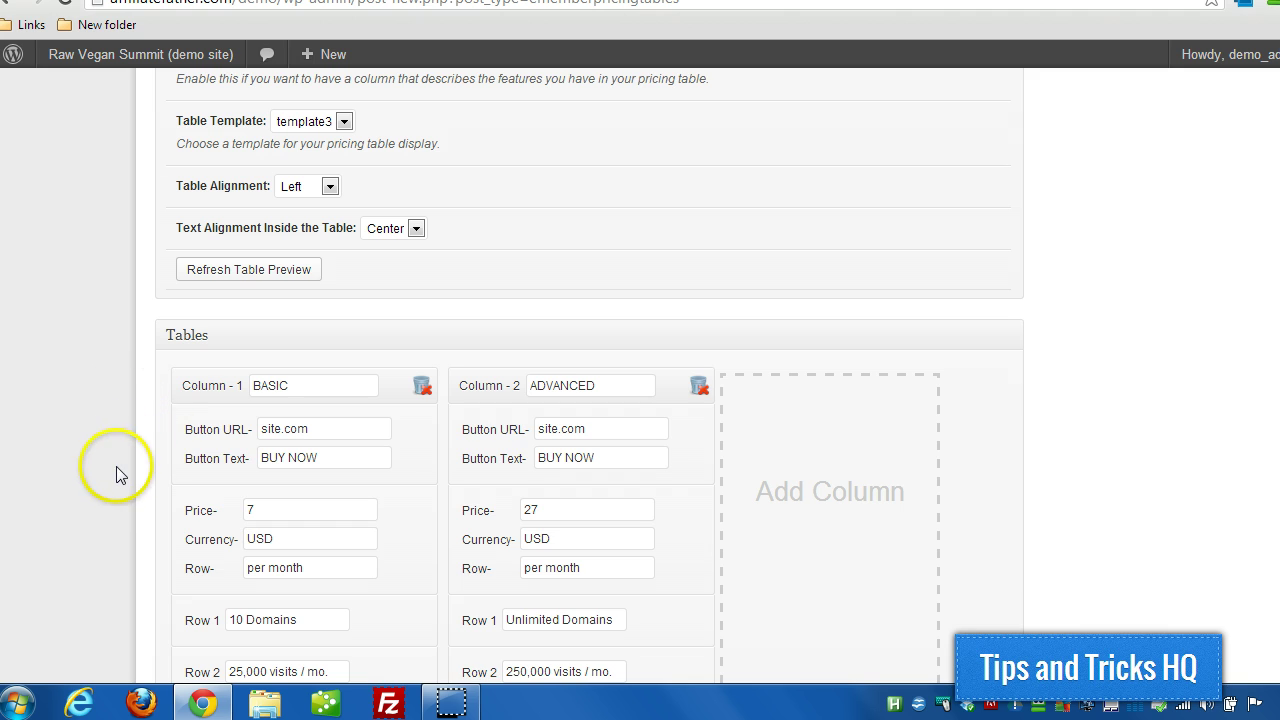
pyautogui.scroll(-2, 116, 474)
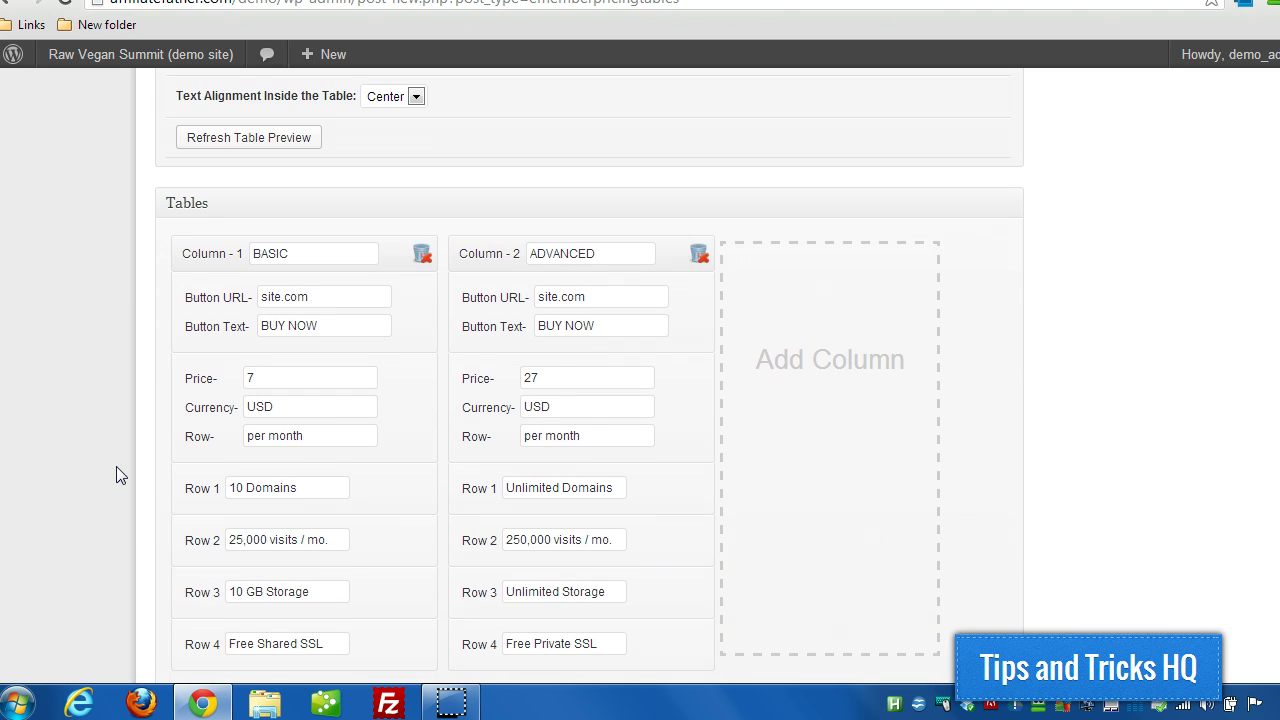
pyautogui.scroll(-1, 116, 474)
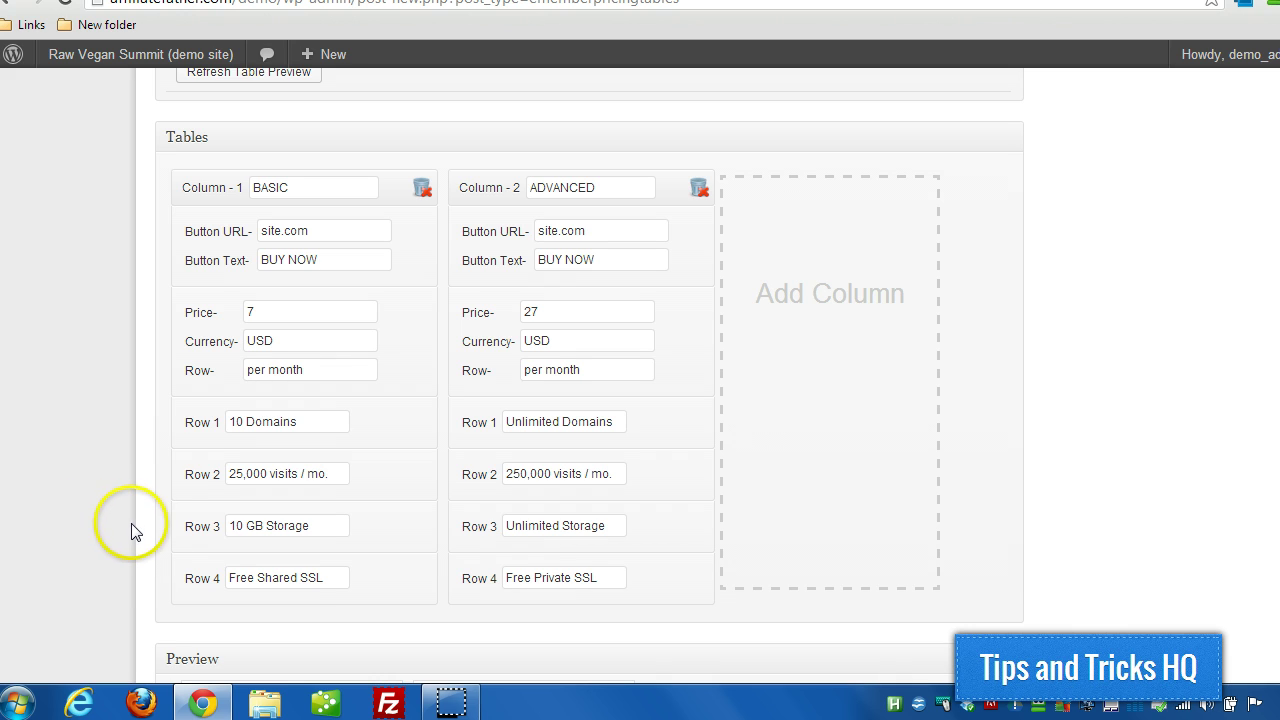
pyautogui.moveTo(263, 525); pyautogui.dragTo(317, 523)
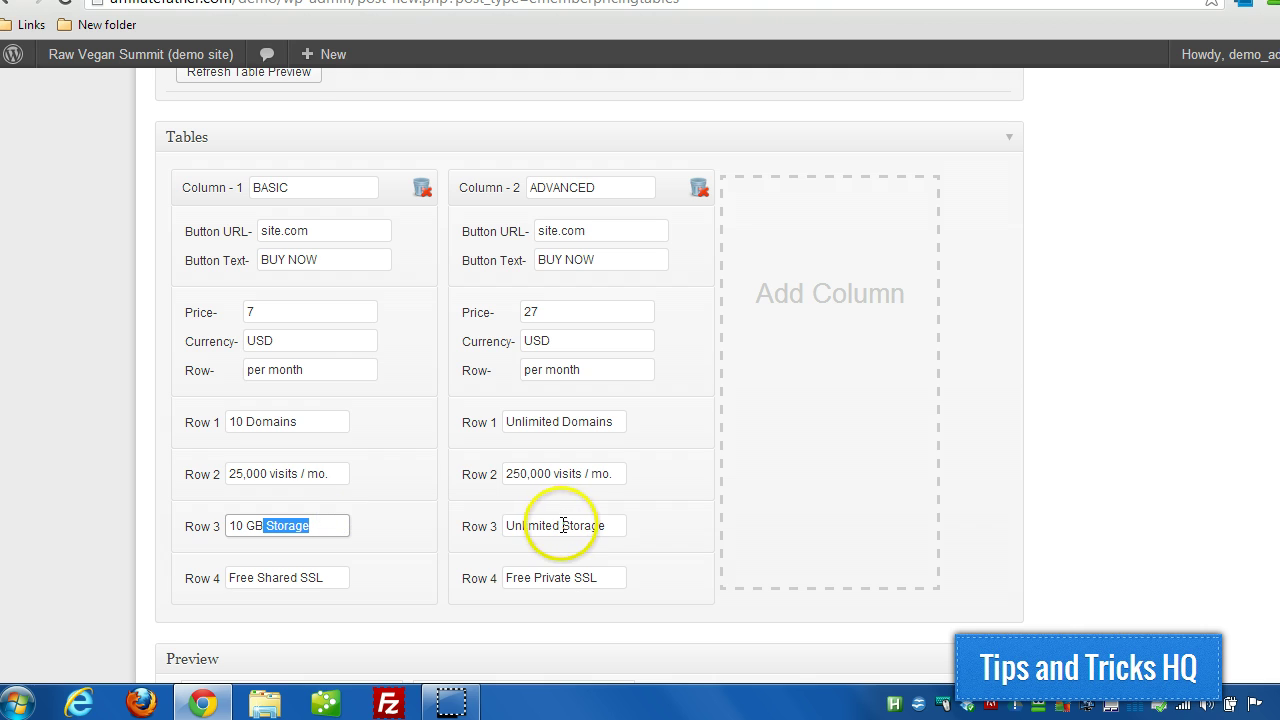
pyautogui.doubleClick(628, 526)
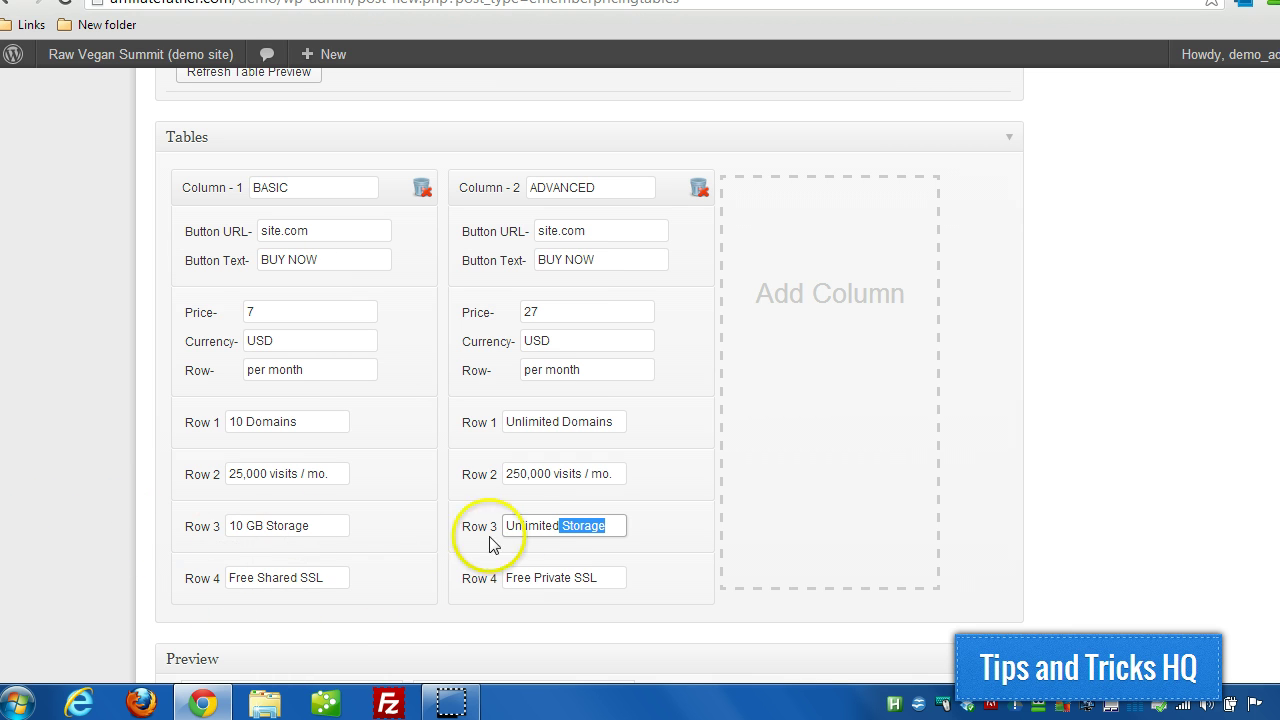
# Step: Enable the table description column and refresh the table preview to check the added field description inputs
pyautogui.scroll(5, 495, 510)
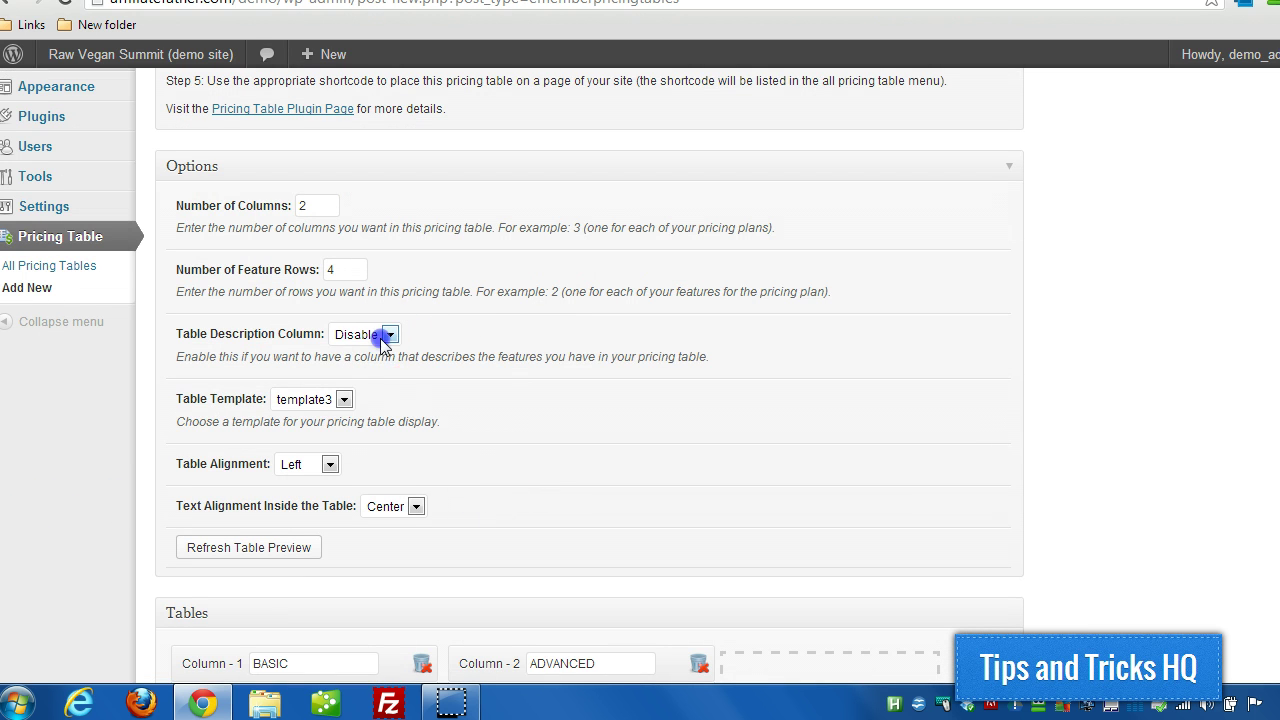
pyautogui.click(383, 338)
pyautogui.click(366, 354)
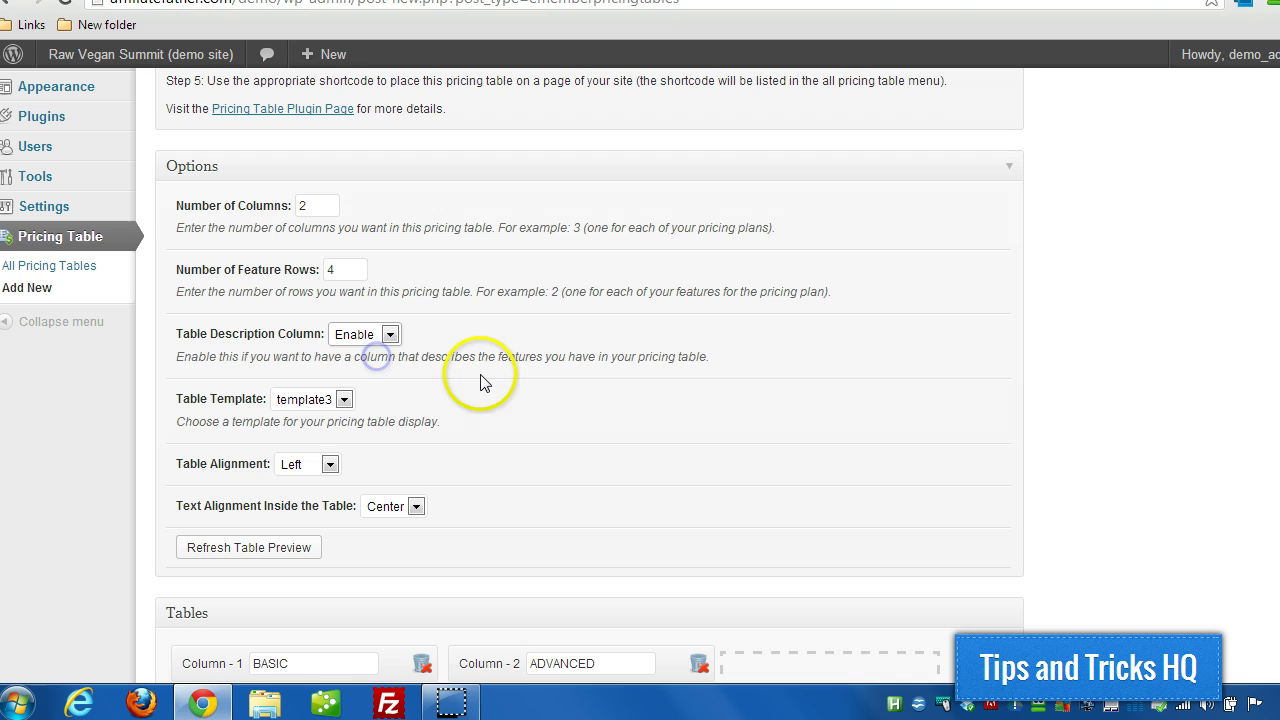
pyautogui.click(237, 547)
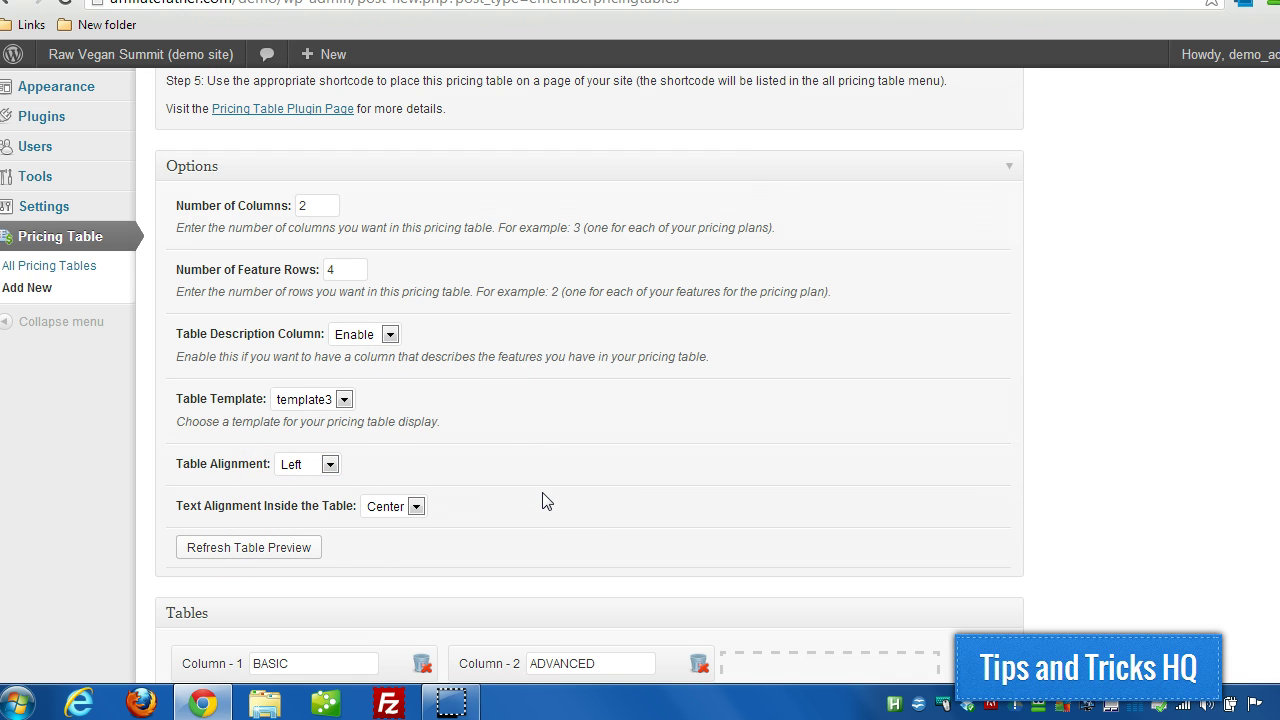
pyautogui.scroll(-3, 547, 500)
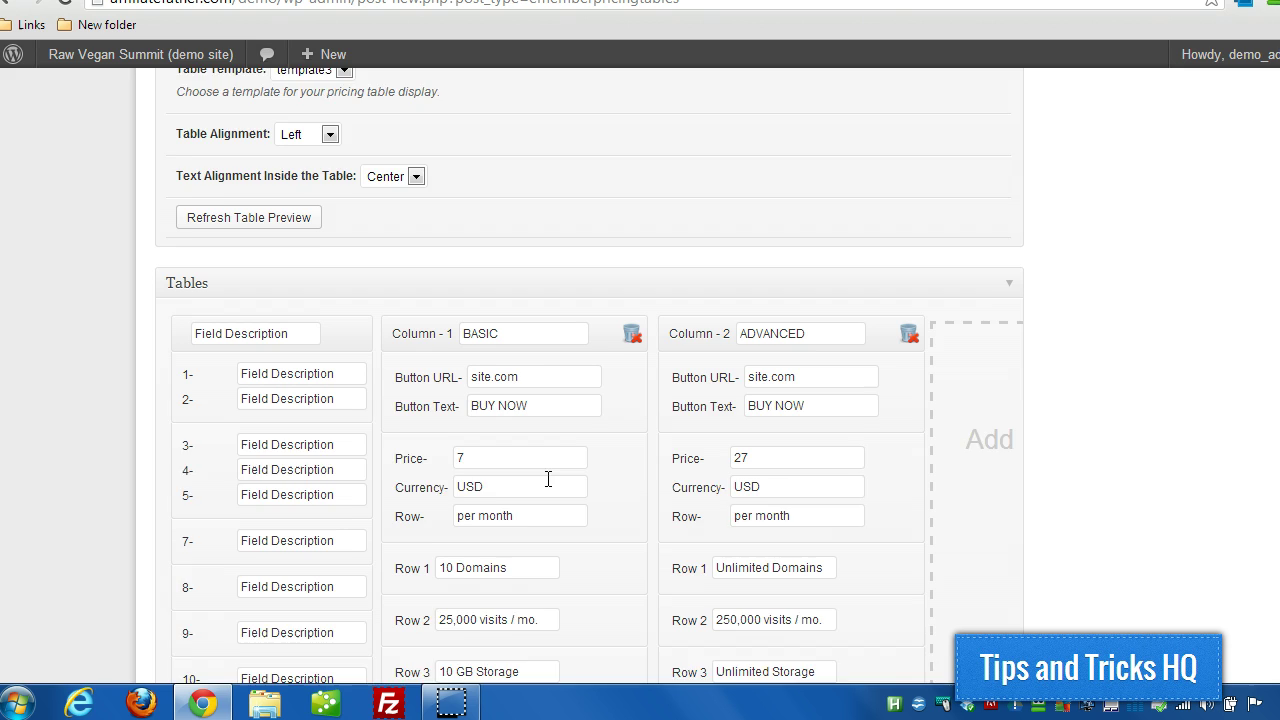
pyautogui.scroll(-1, 548, 479)
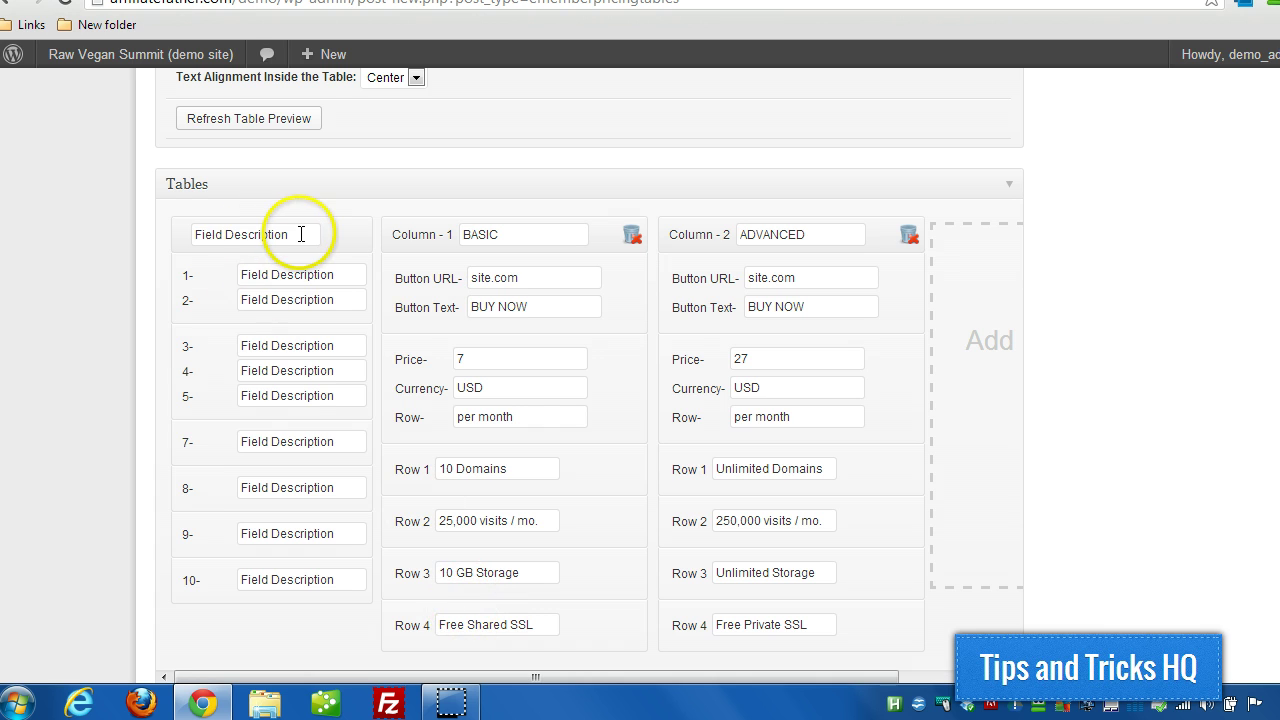
# Step: Set the table description column option back to Disable
pyautogui.scroll(4, 308, 323)
pyautogui.click(360, 313)
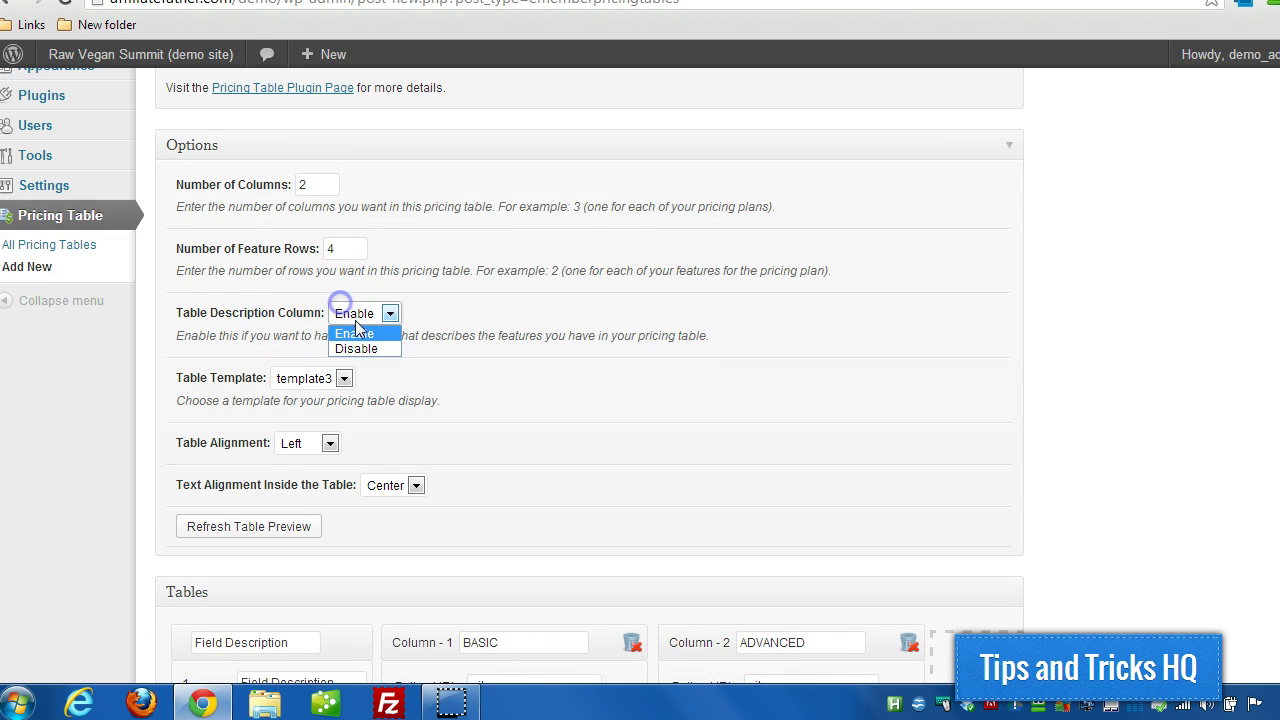
pyautogui.click(357, 347)
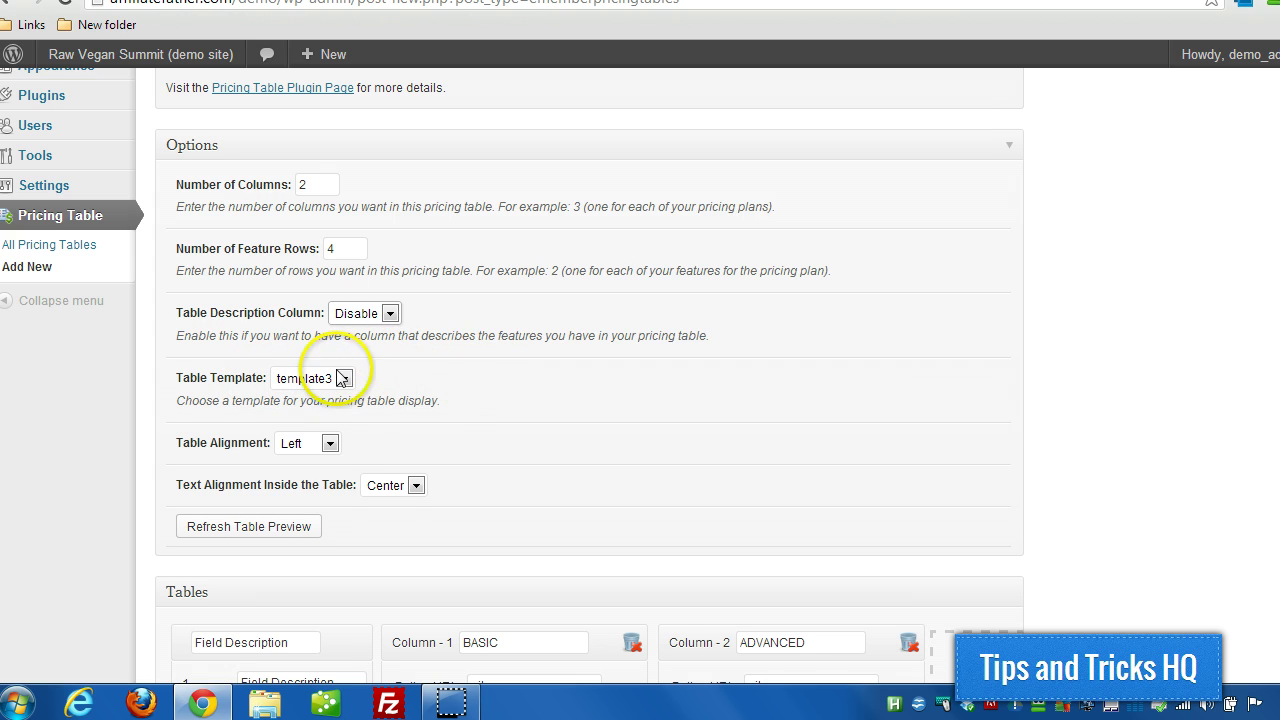
# Step: Switch the table template to template2, refresh the table preview, and check the previewed plans
pyautogui.click(323, 380)
pyautogui.click(313, 413)
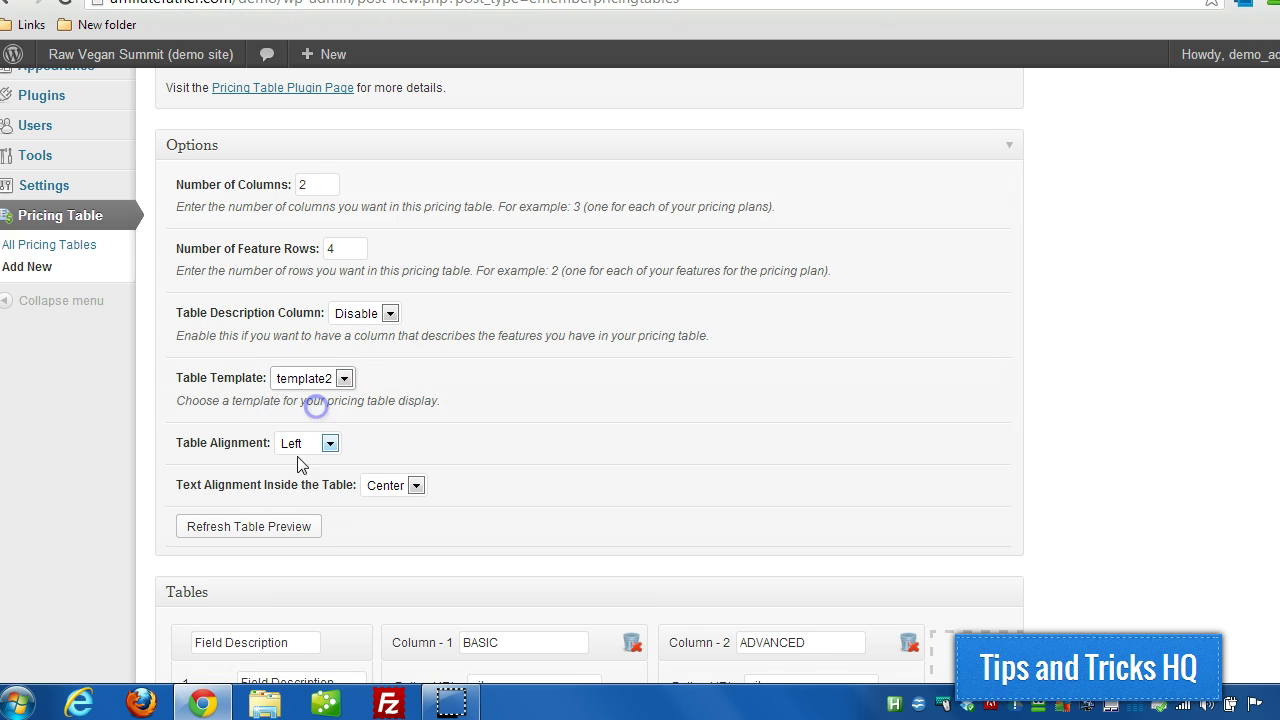
pyautogui.click(256, 530)
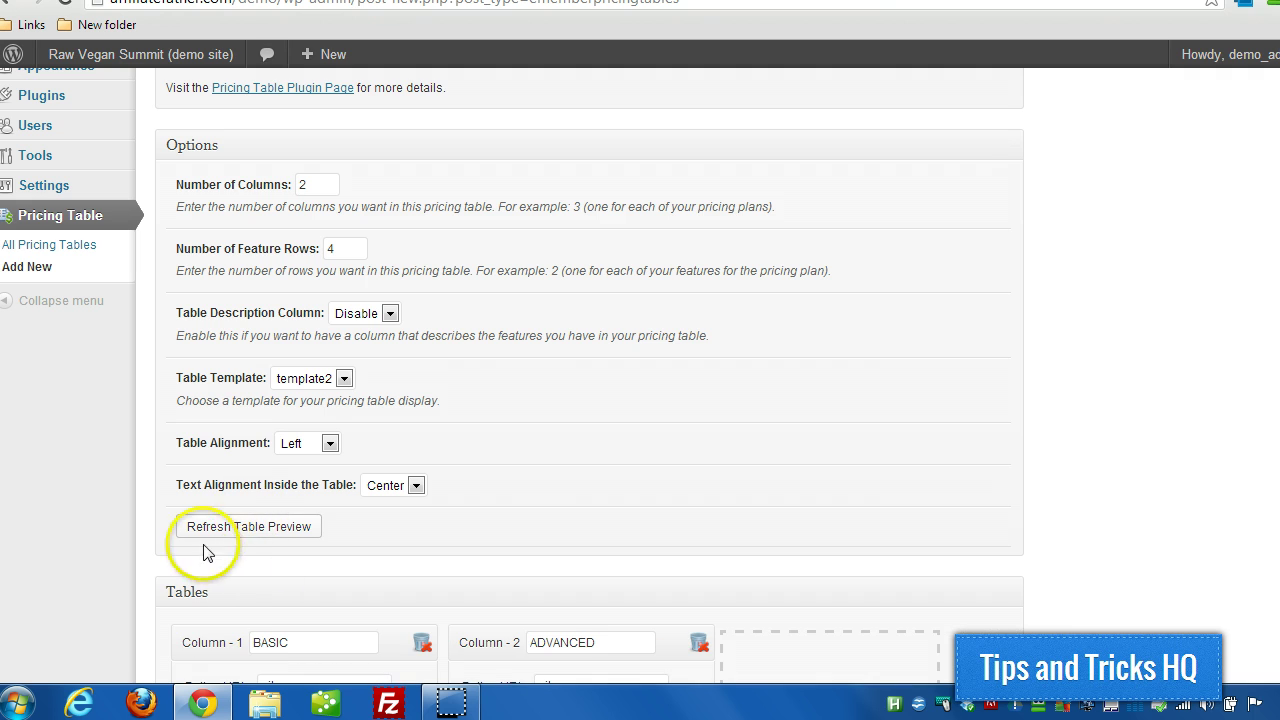
pyautogui.scroll(-1, 110, 540)
pyautogui.scroll(-4, 110, 536)
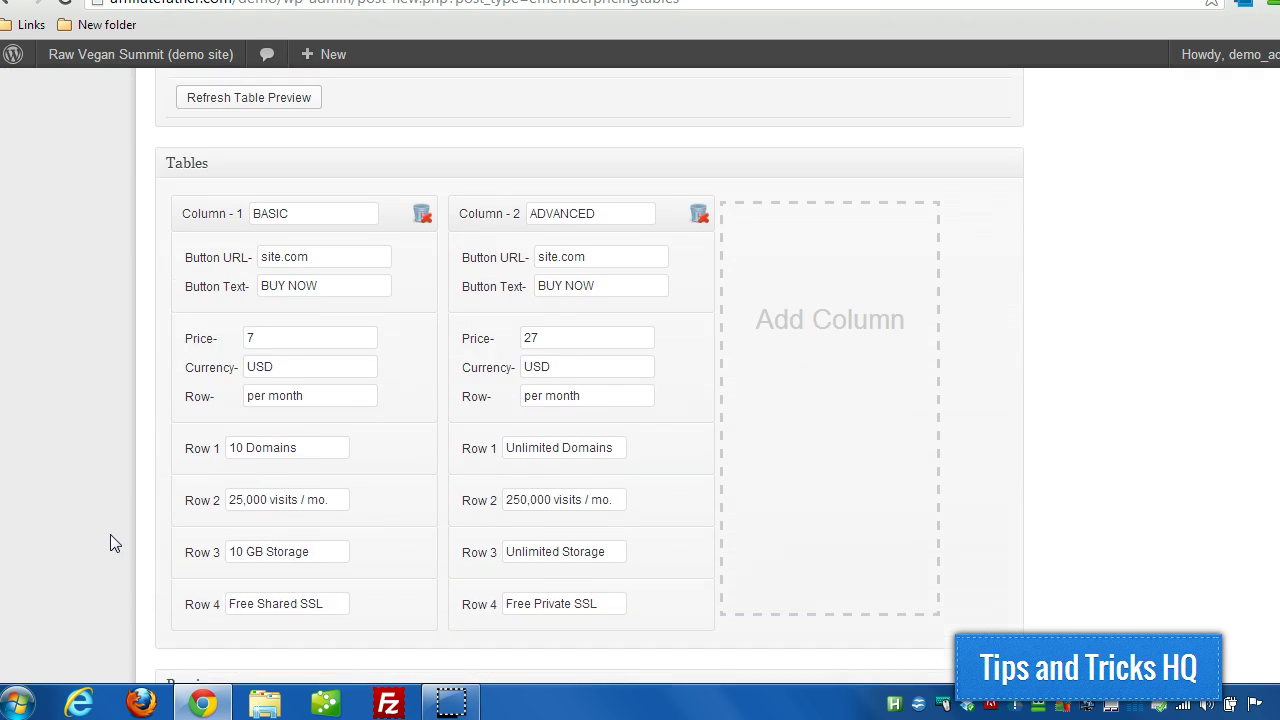
pyautogui.scroll(-5, 110, 534)
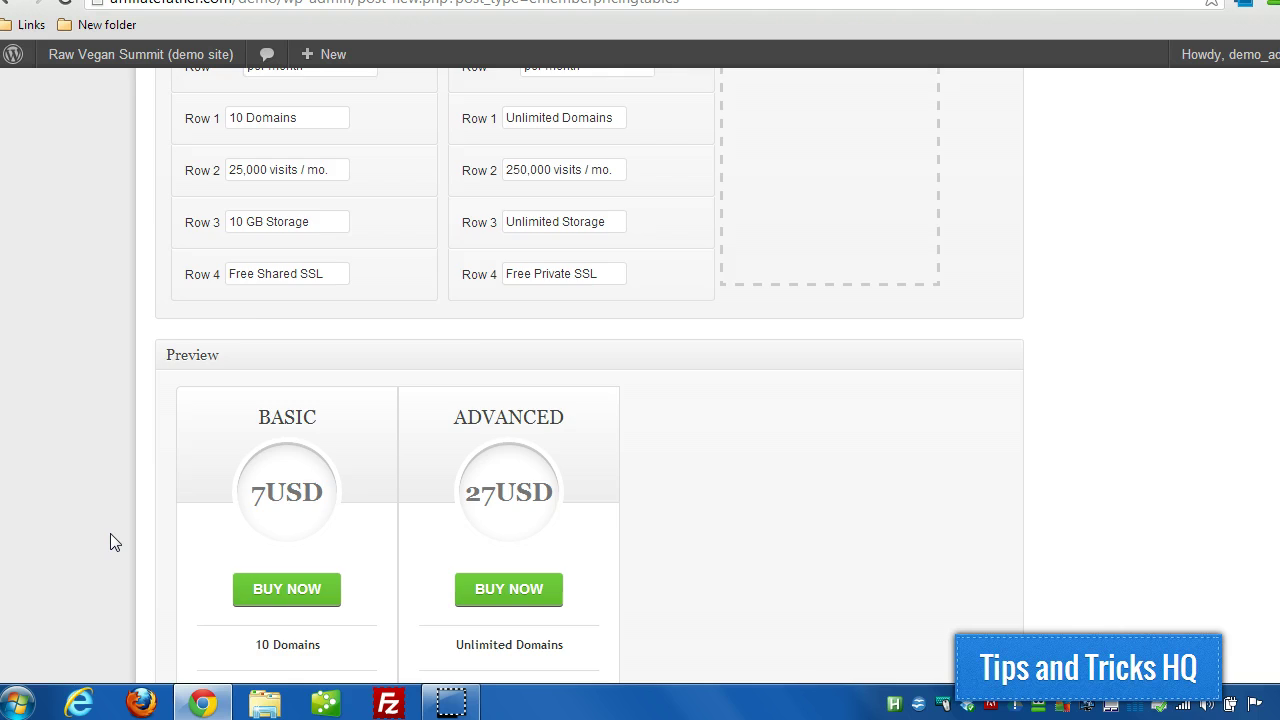
pyautogui.scroll(5, 113, 542)
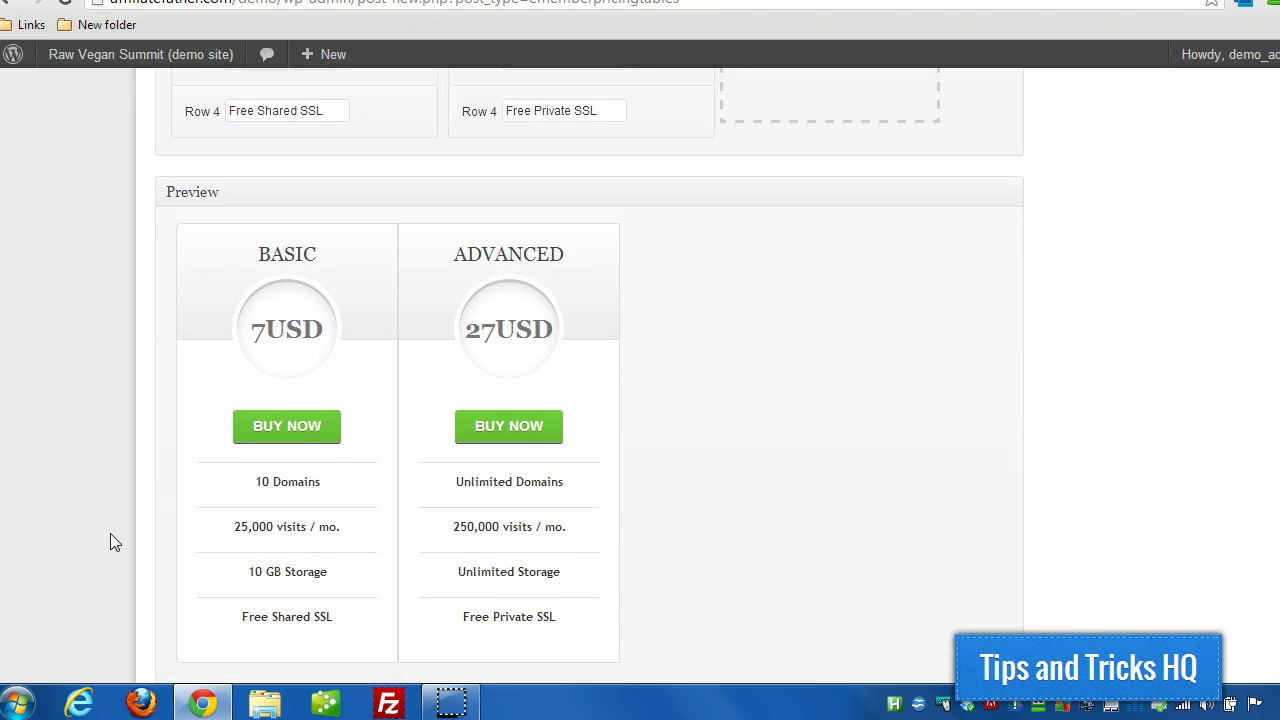
# Step: Set the table template back to template1, refresh the table preview, and check the previewed BASIC and ADVANCED plans
pyautogui.scroll(3, 113, 542)
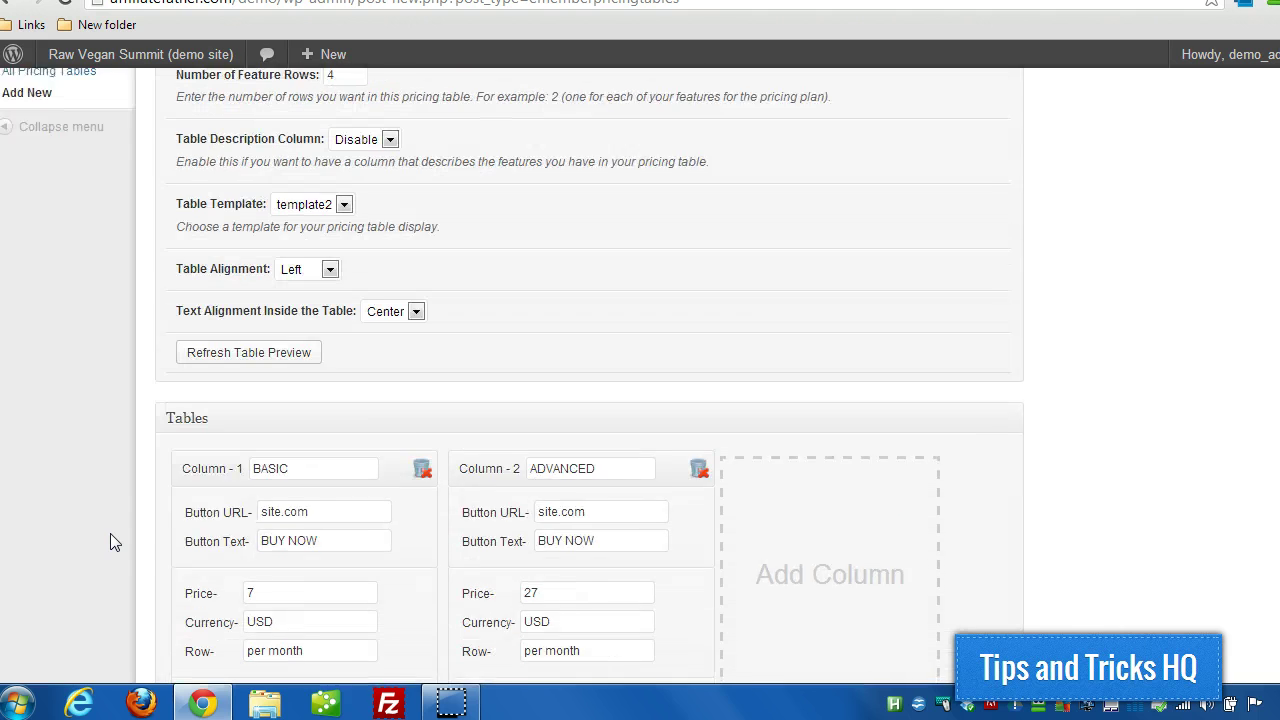
pyautogui.click(326, 238)
pyautogui.click(328, 258)
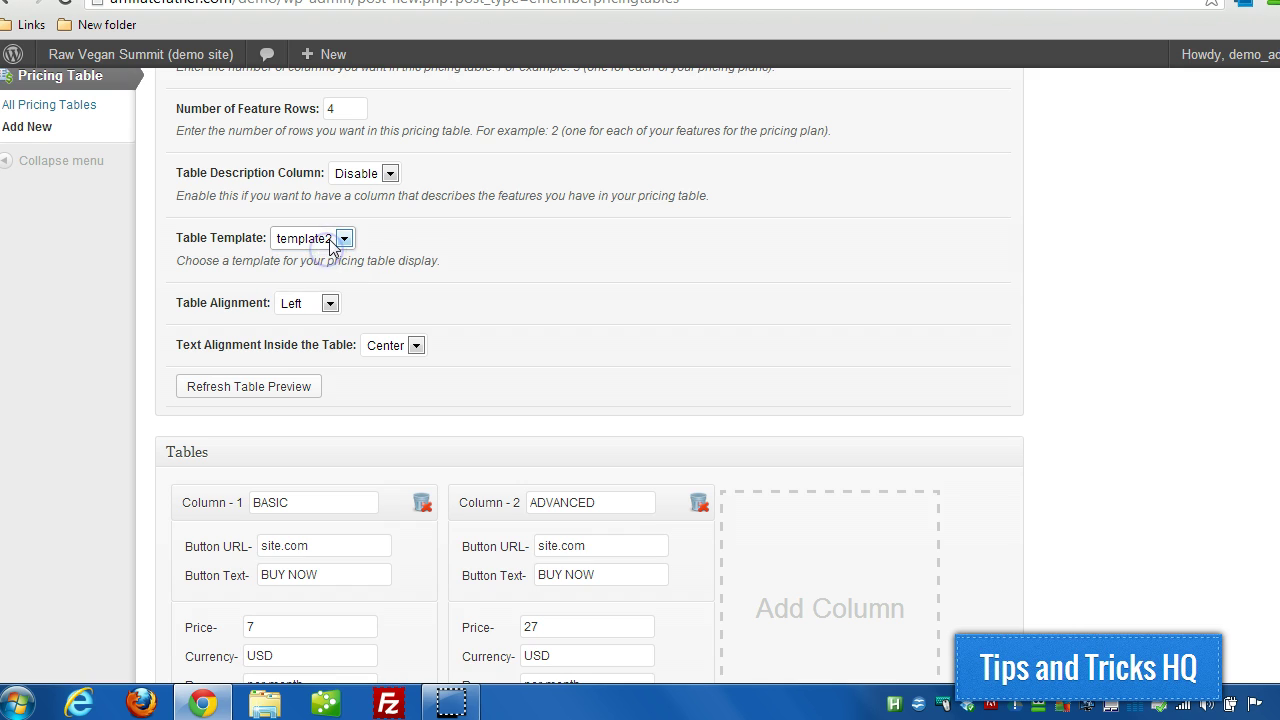
pyautogui.click(330, 238)
pyautogui.click(328, 258)
pyautogui.click(238, 386)
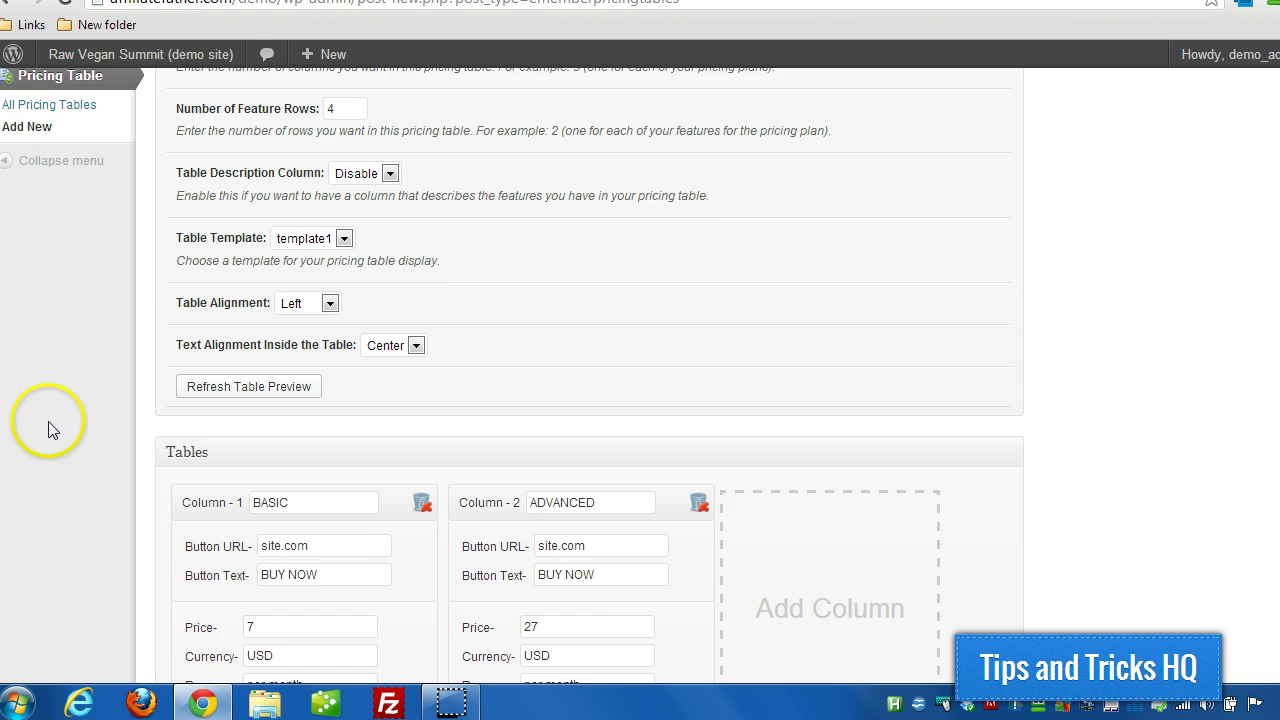
pyautogui.scroll(-7, 49, 421)
pyautogui.scroll(3, 50, 421)
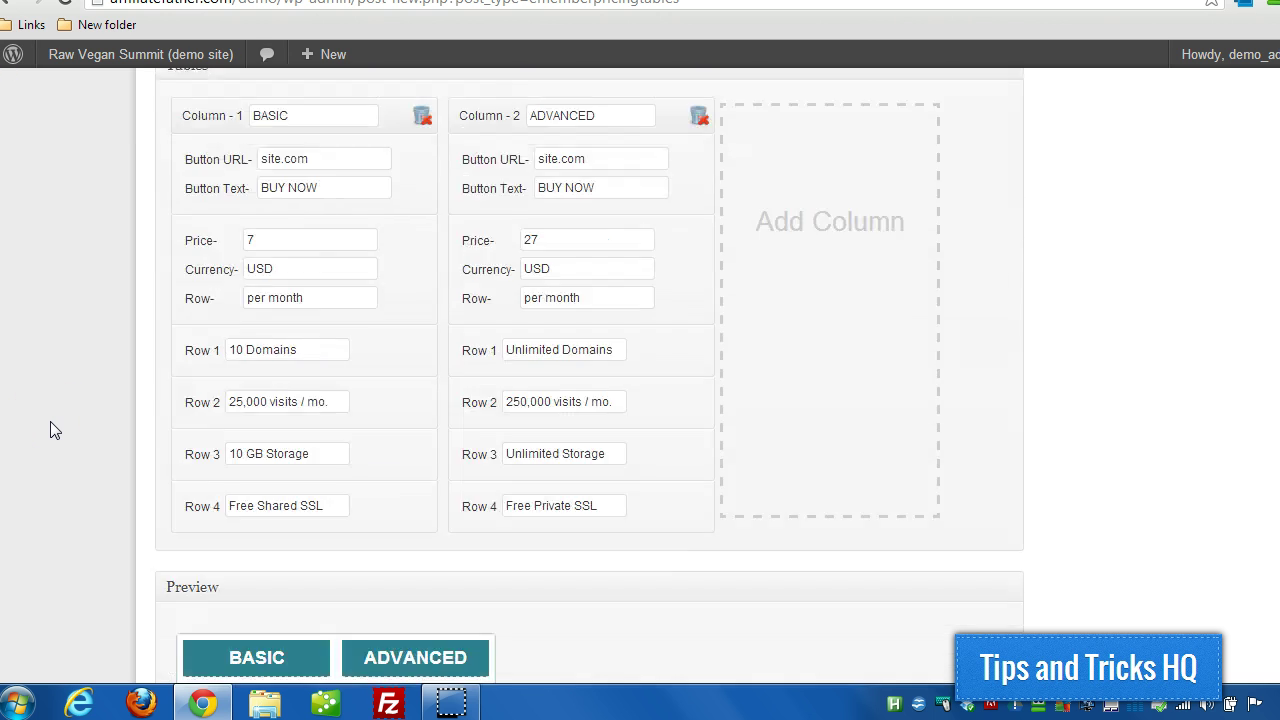
pyautogui.scroll(2, 50, 421)
pyautogui.scroll(-4, 50, 421)
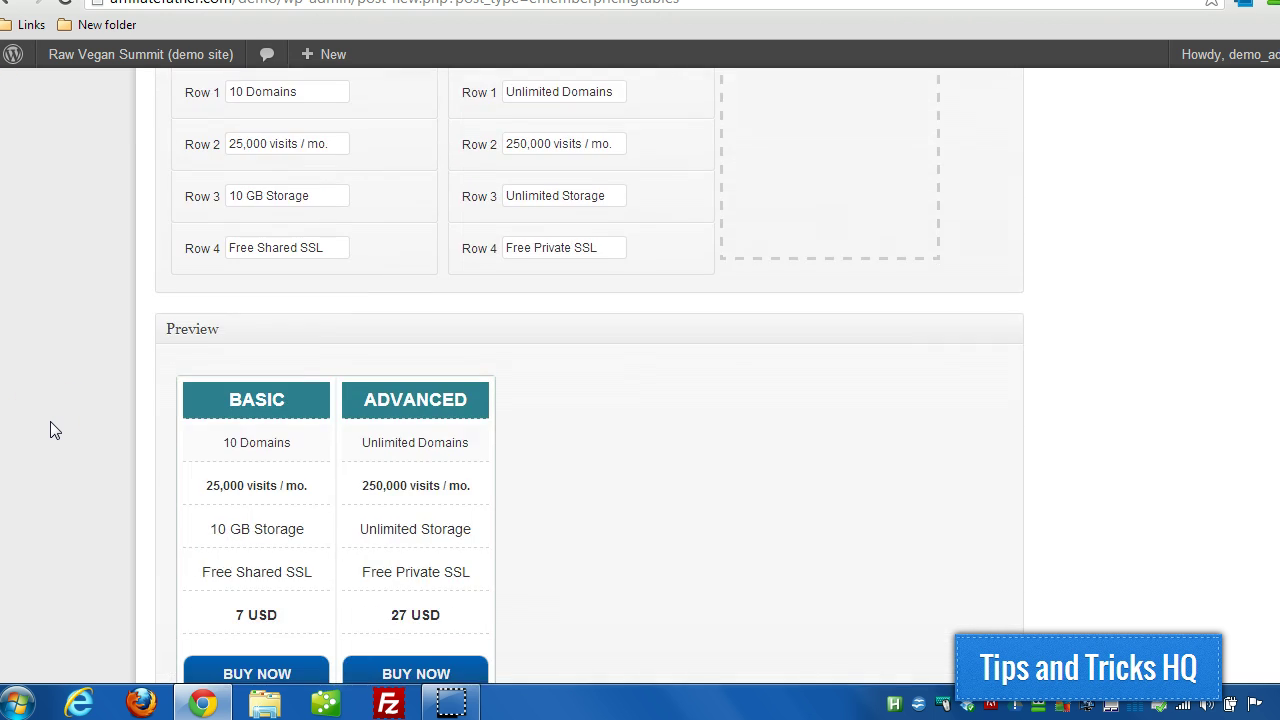
pyautogui.scroll(-1, 50, 421)
pyautogui.scroll(-1, 50, 430)
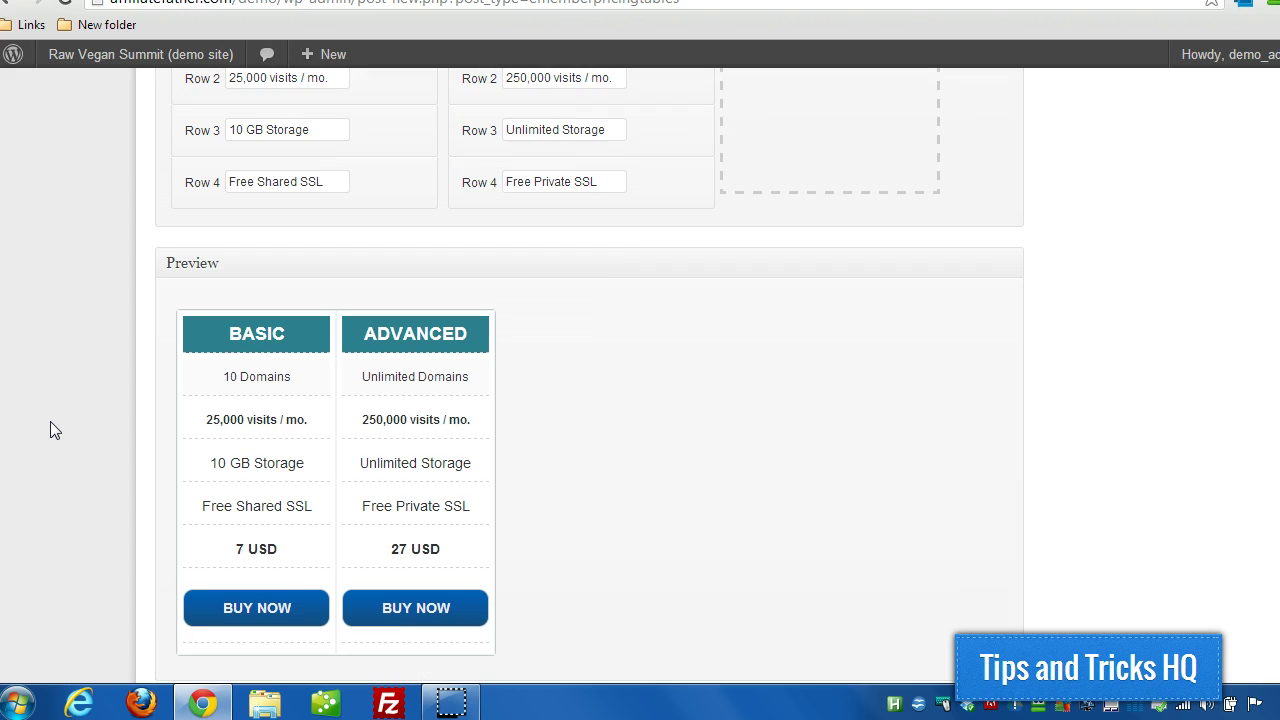
# Step: Look through the available table alignment choices, keeping Left selected
pyautogui.scroll(7, 50, 430)
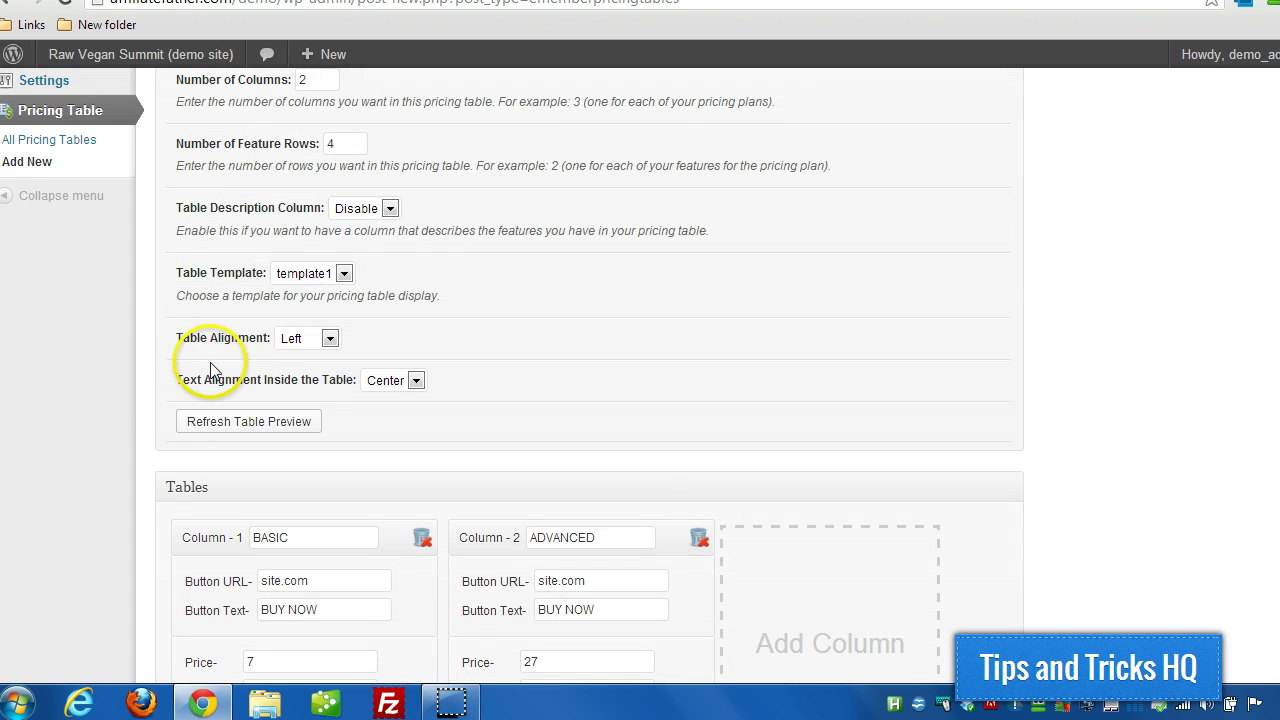
pyautogui.click(322, 340)
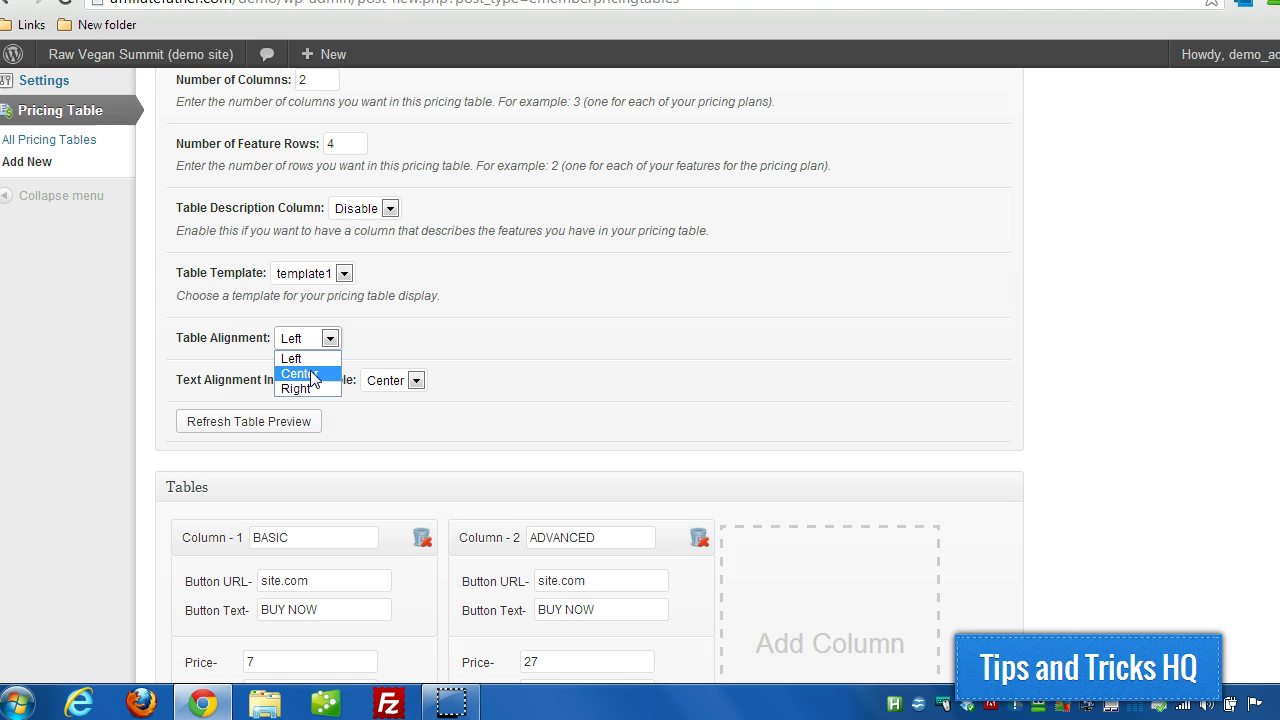
pyautogui.click(306, 337)
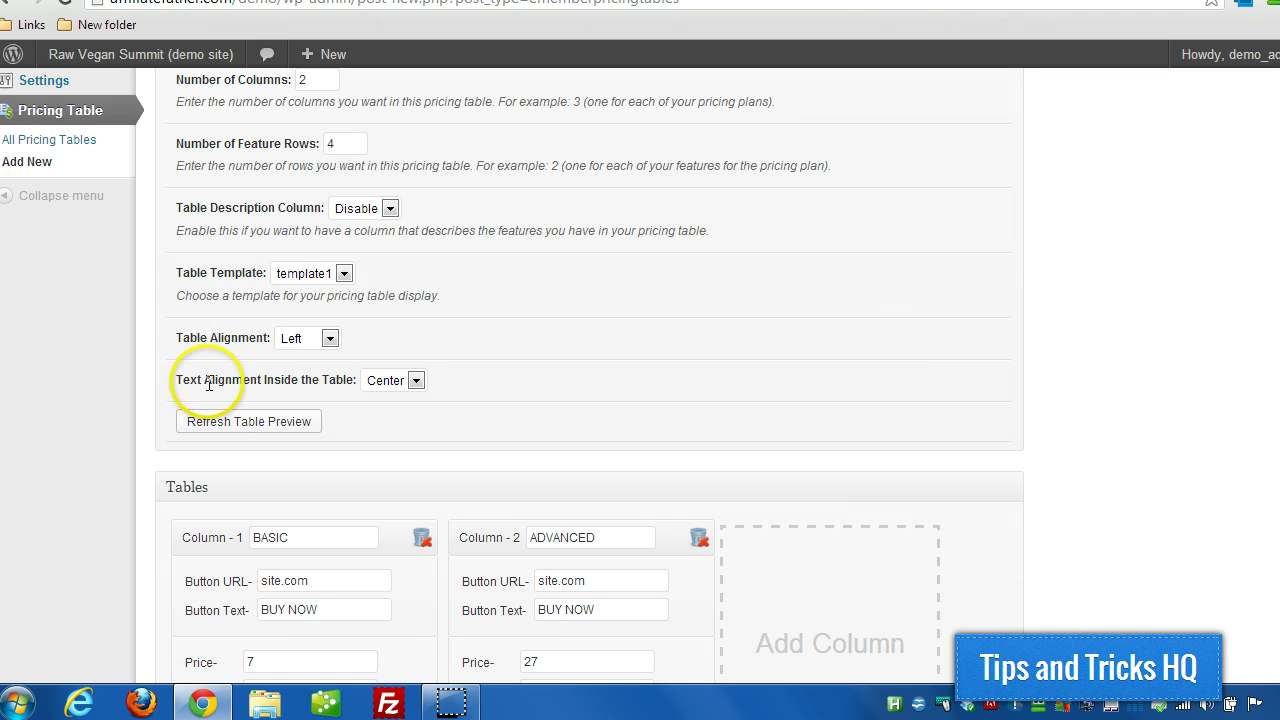
pyautogui.scroll(-1, 470, 385)
pyautogui.scroll(1, 430, 375)
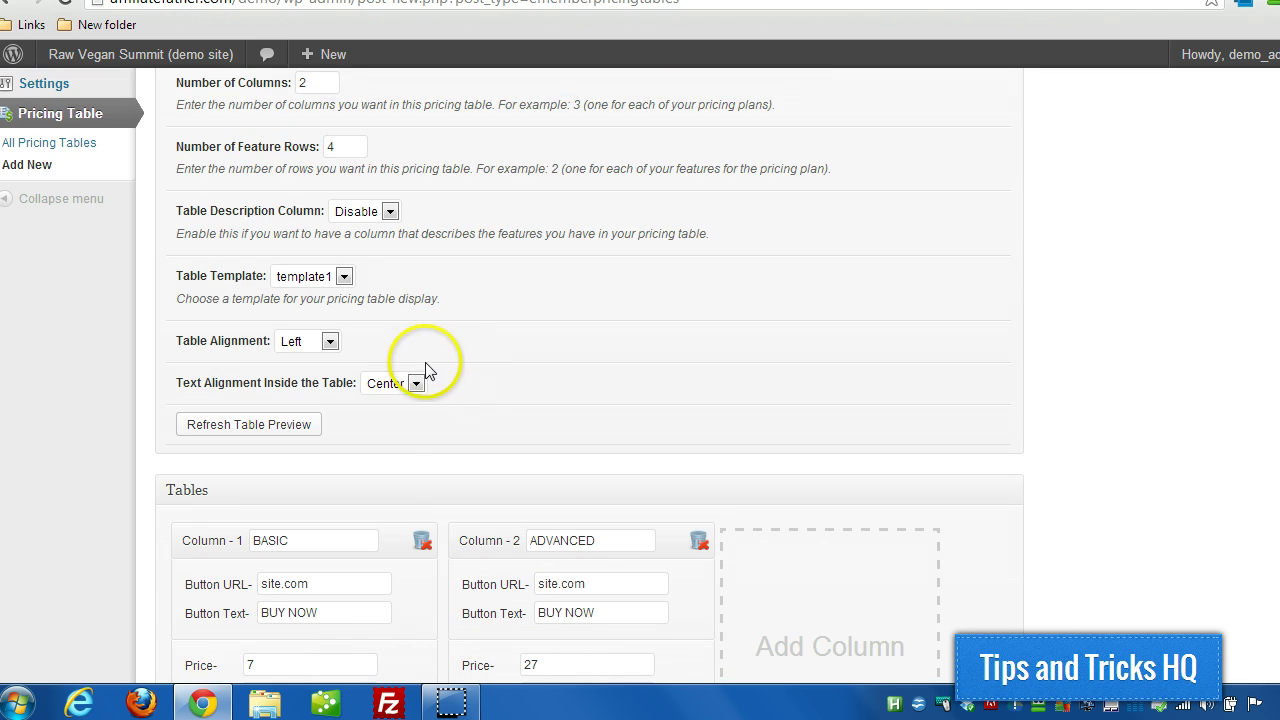
# Step: Set the text alignment inside the table to Left, refresh the table preview, and check the aligned text
pyautogui.click(415, 381)
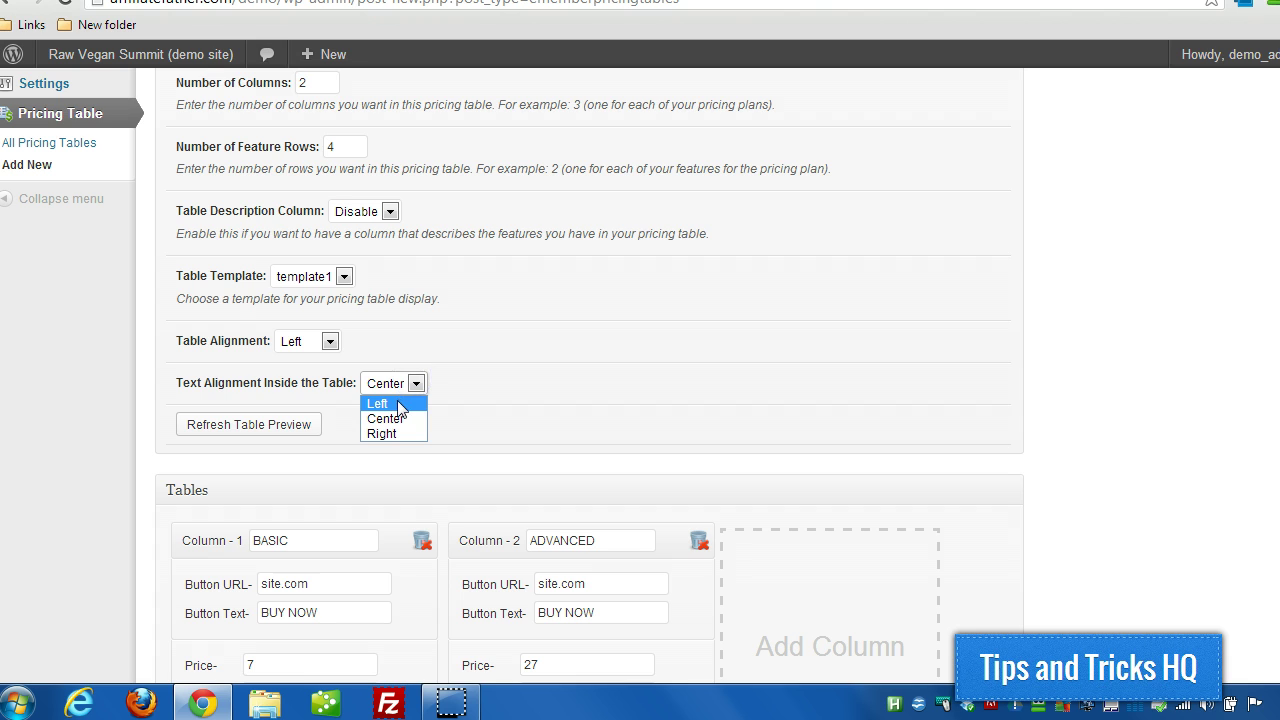
pyautogui.click(380, 404)
pyautogui.click(257, 424)
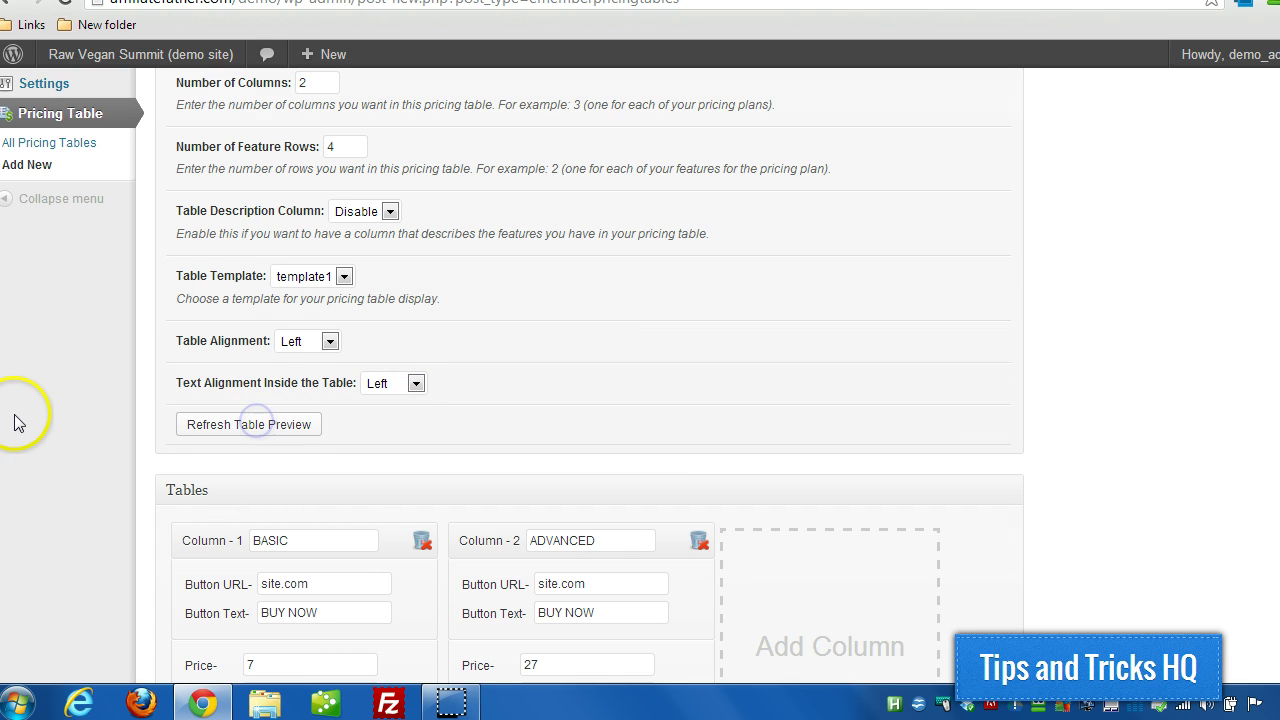
pyautogui.scroll(-7, 17, 420)
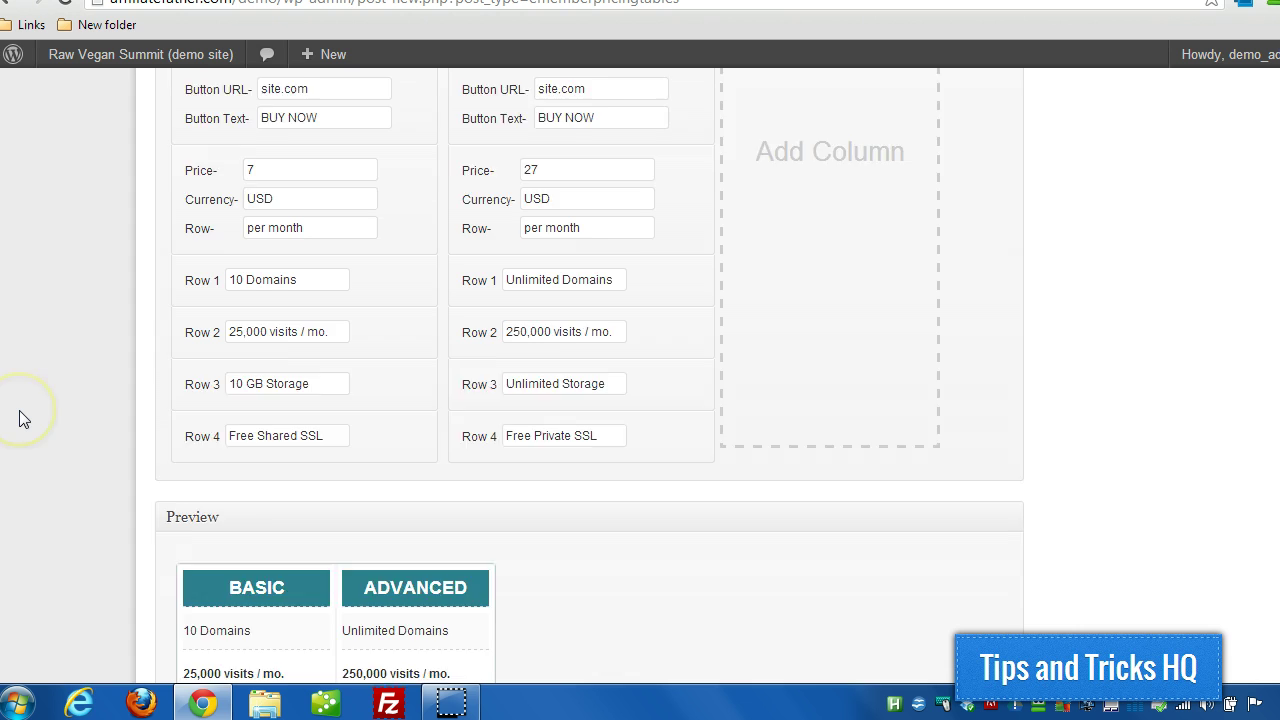
# Step: Return the text alignment inside the table to Center and refresh the table preview
pyautogui.scroll(8, 19, 410)
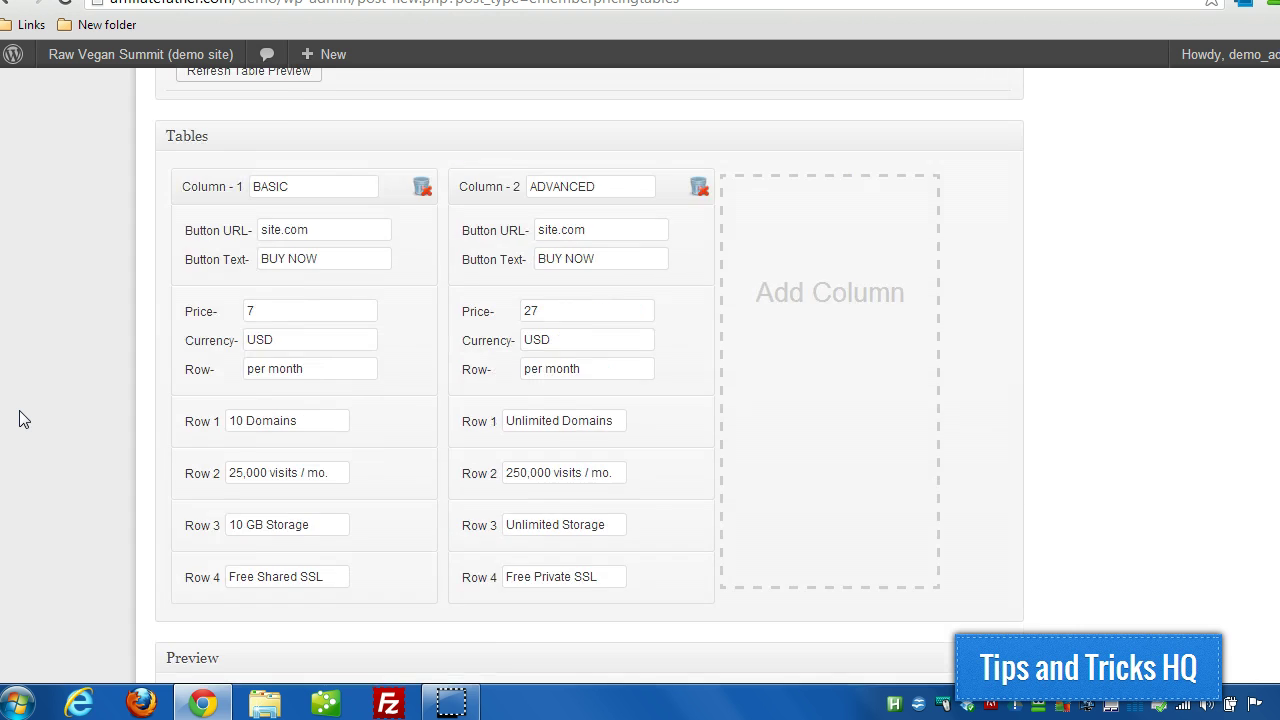
pyautogui.click(373, 441)
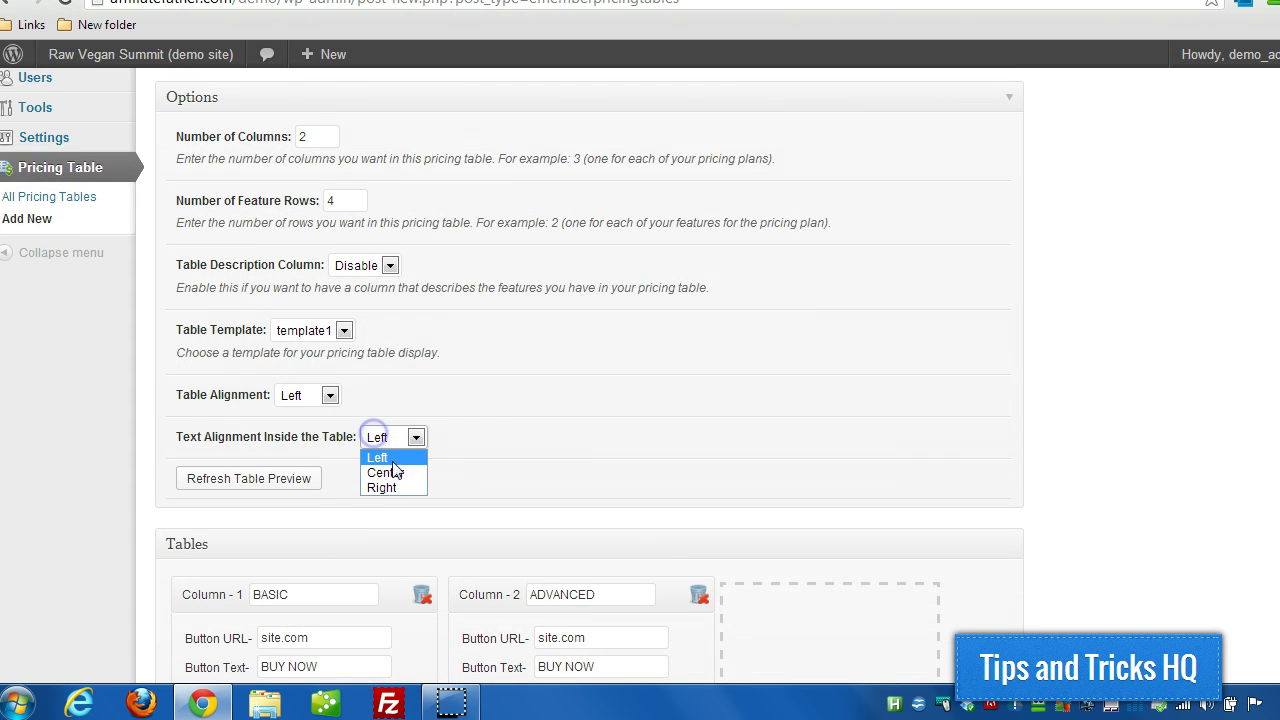
pyautogui.click(391, 460)
pyautogui.click(398, 439)
pyautogui.click(387, 473)
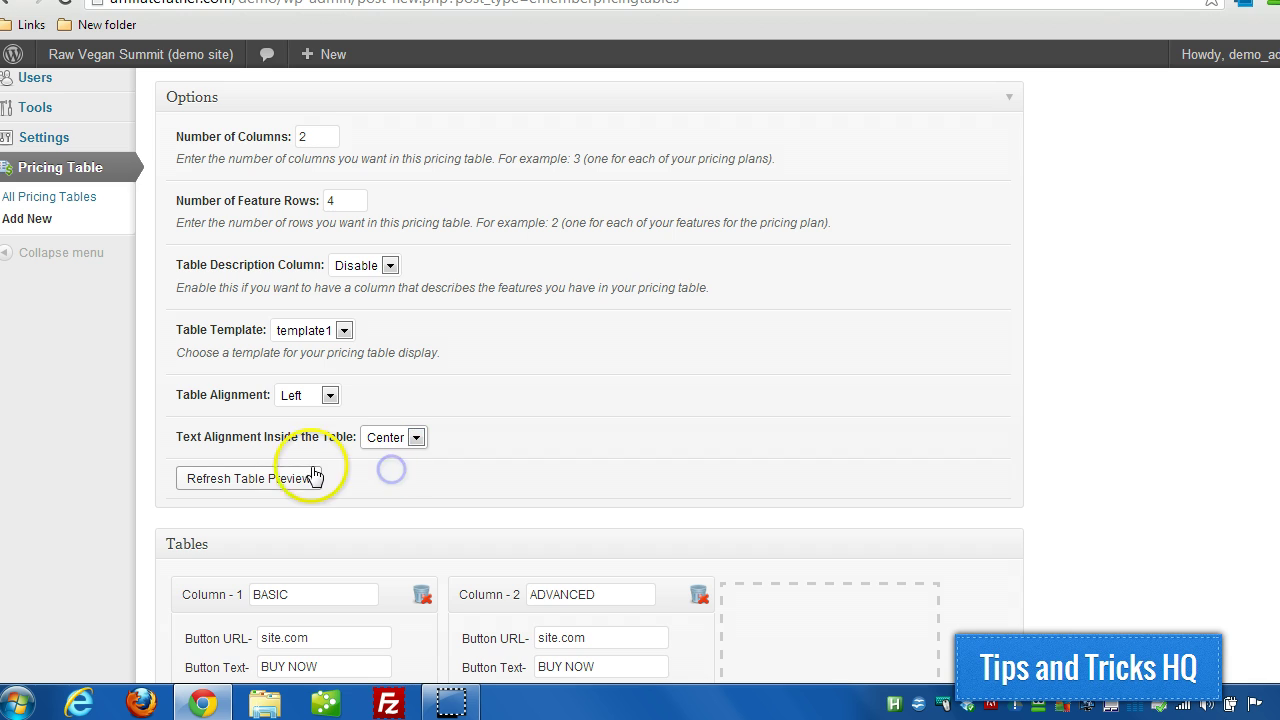
pyautogui.click(274, 478)
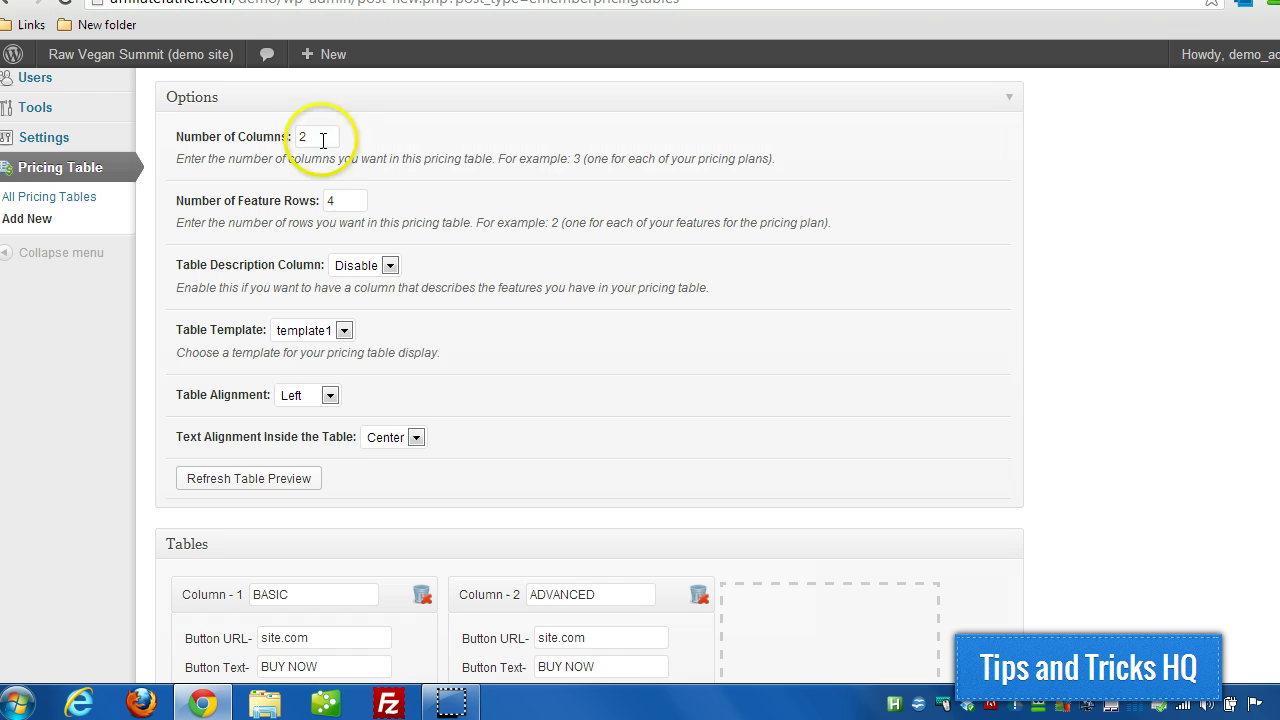
# Step: Set the BASIC column's price to FREE and clear its currency and billing period info fields
pyautogui.scroll(-2, 166, 391)
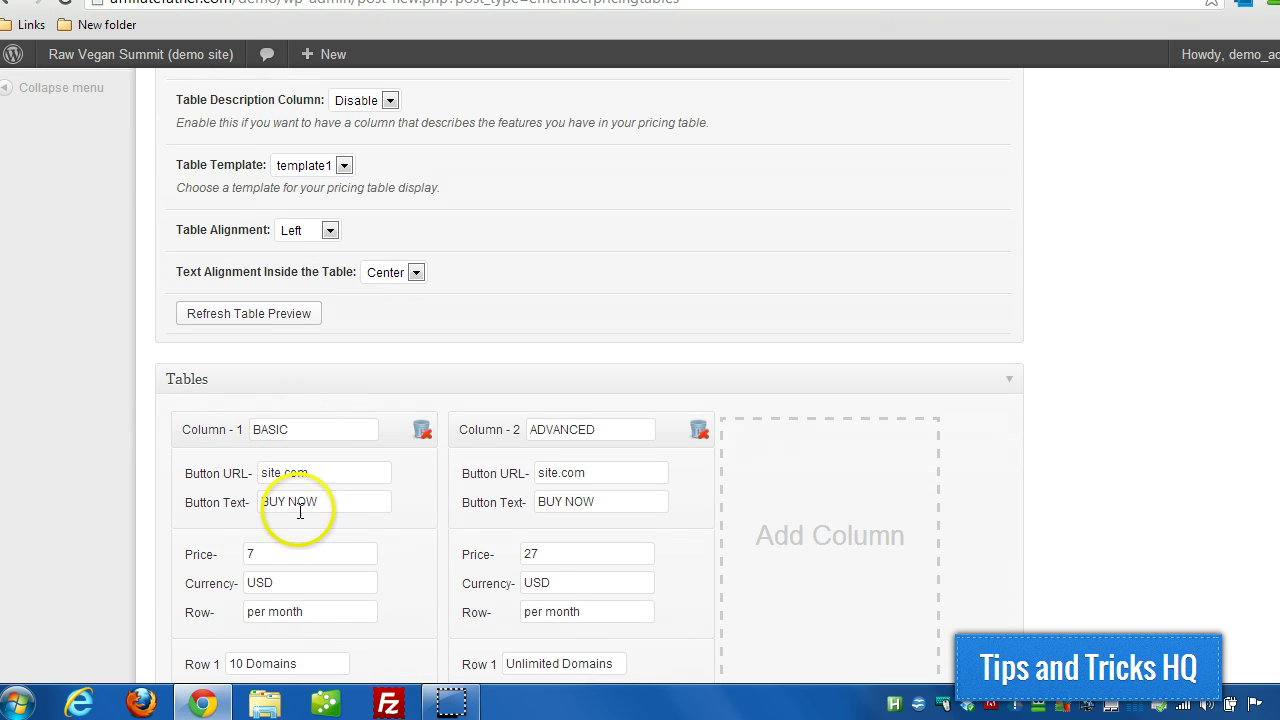
pyautogui.scroll(-3, 294, 509)
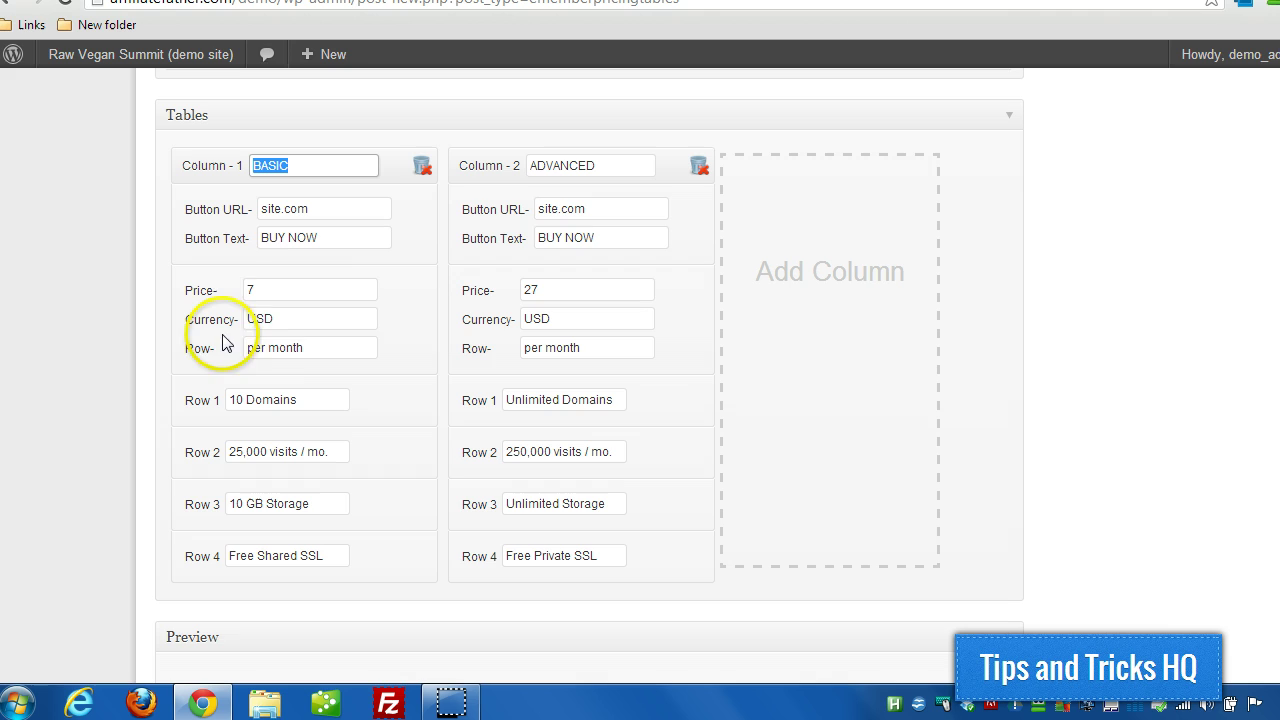
pyautogui.doubleClick(248, 288)
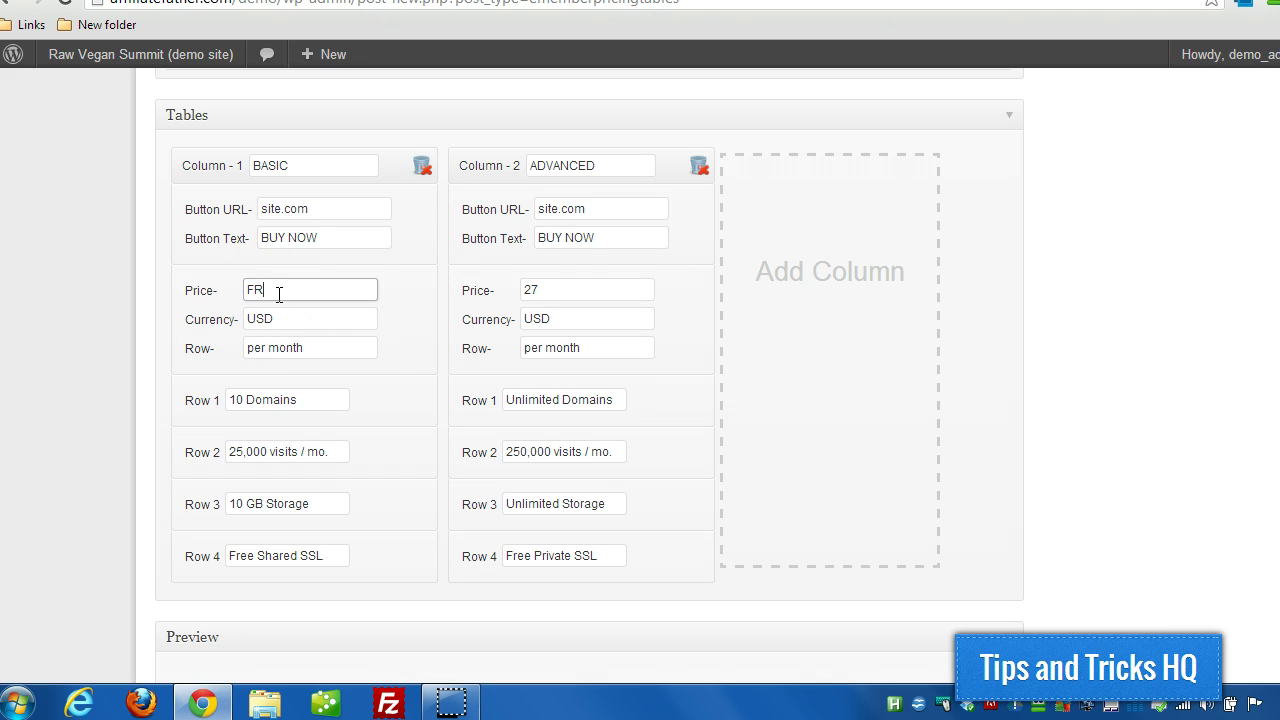
pyautogui.doubleClick(260, 319)
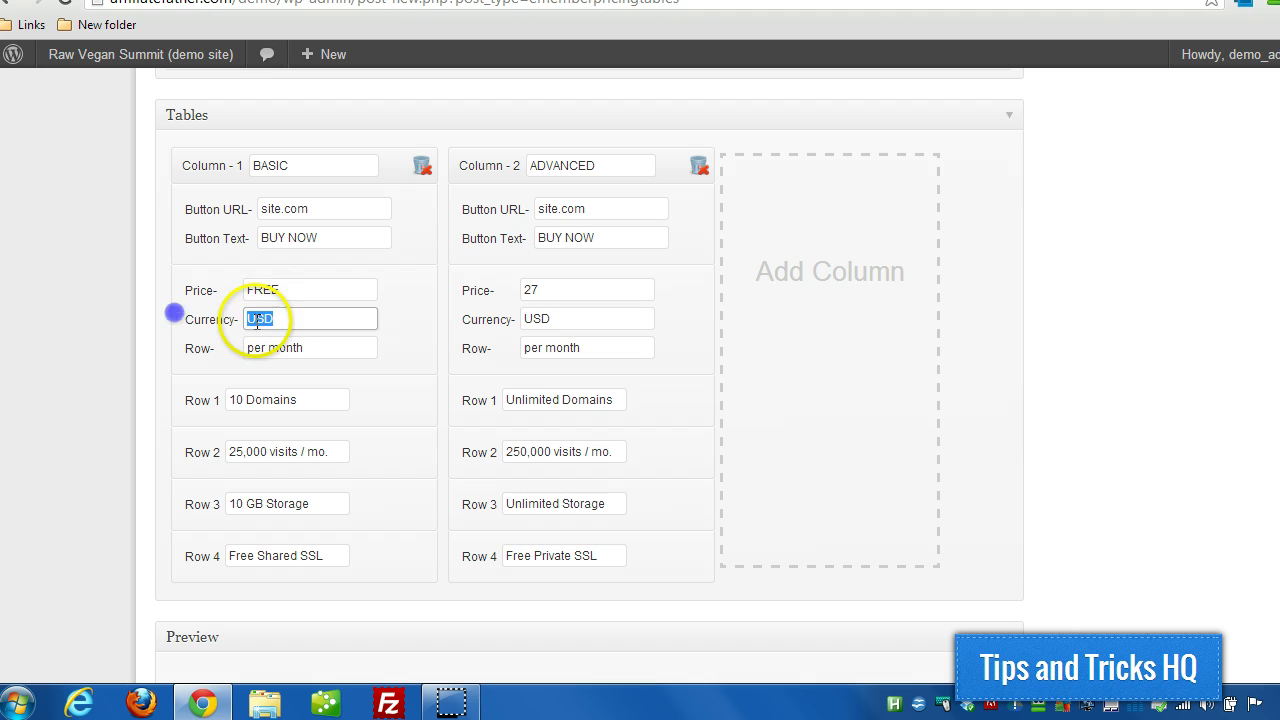
pyautogui.moveTo(302, 348); pyautogui.dragTo(243, 350)
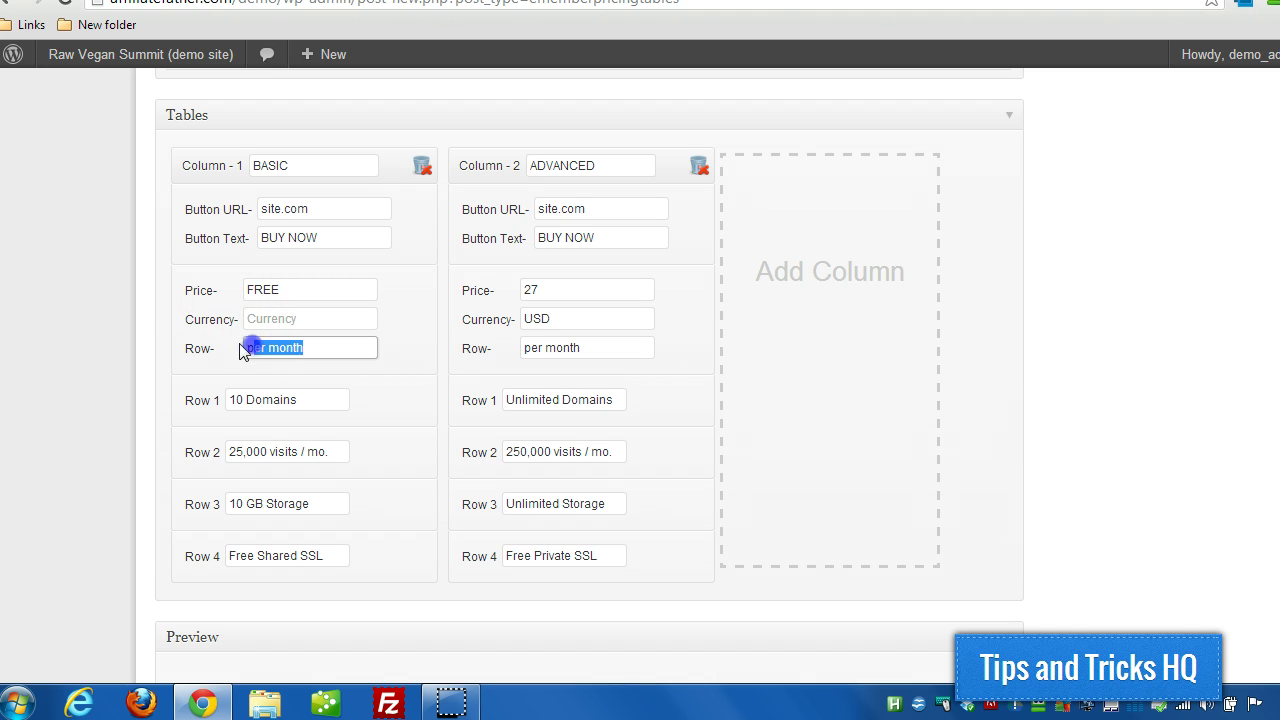
pyautogui.click(291, 321)
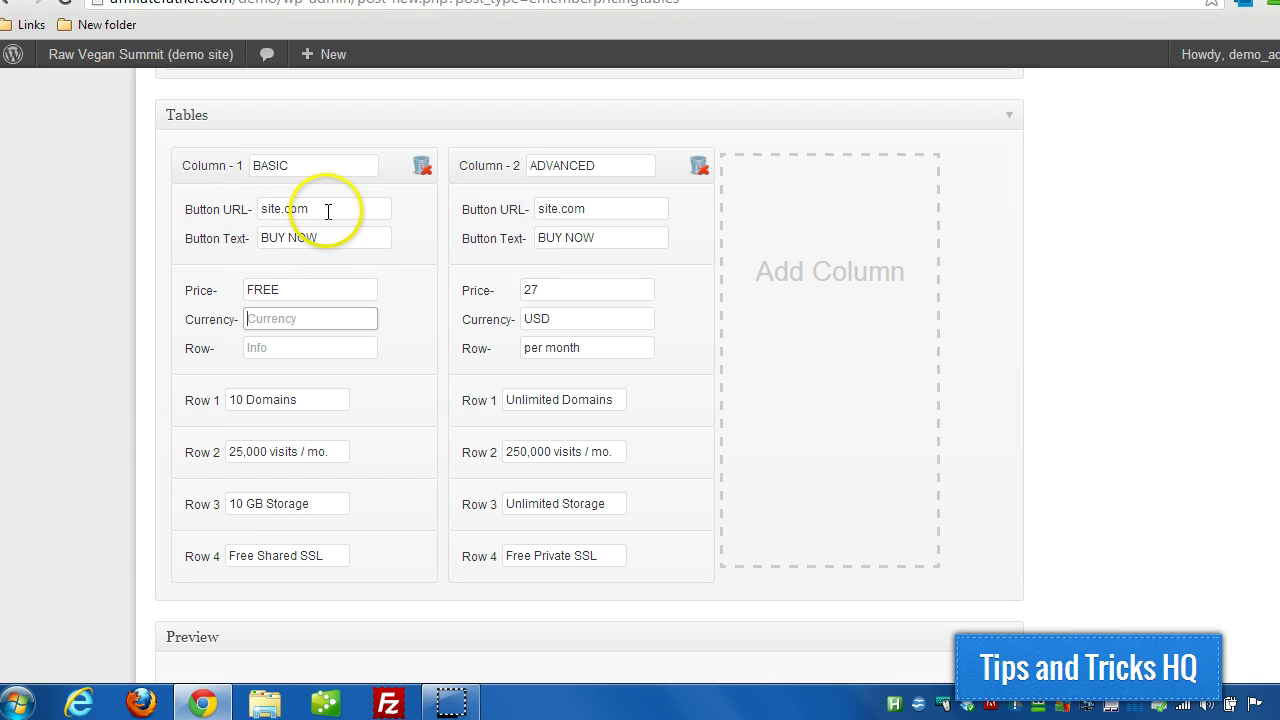
# Step: Change the button text of both the BASIC and ADVANCED columns to MORE INFO
pyautogui.moveTo(329, 209); pyautogui.dragTo(262, 212)
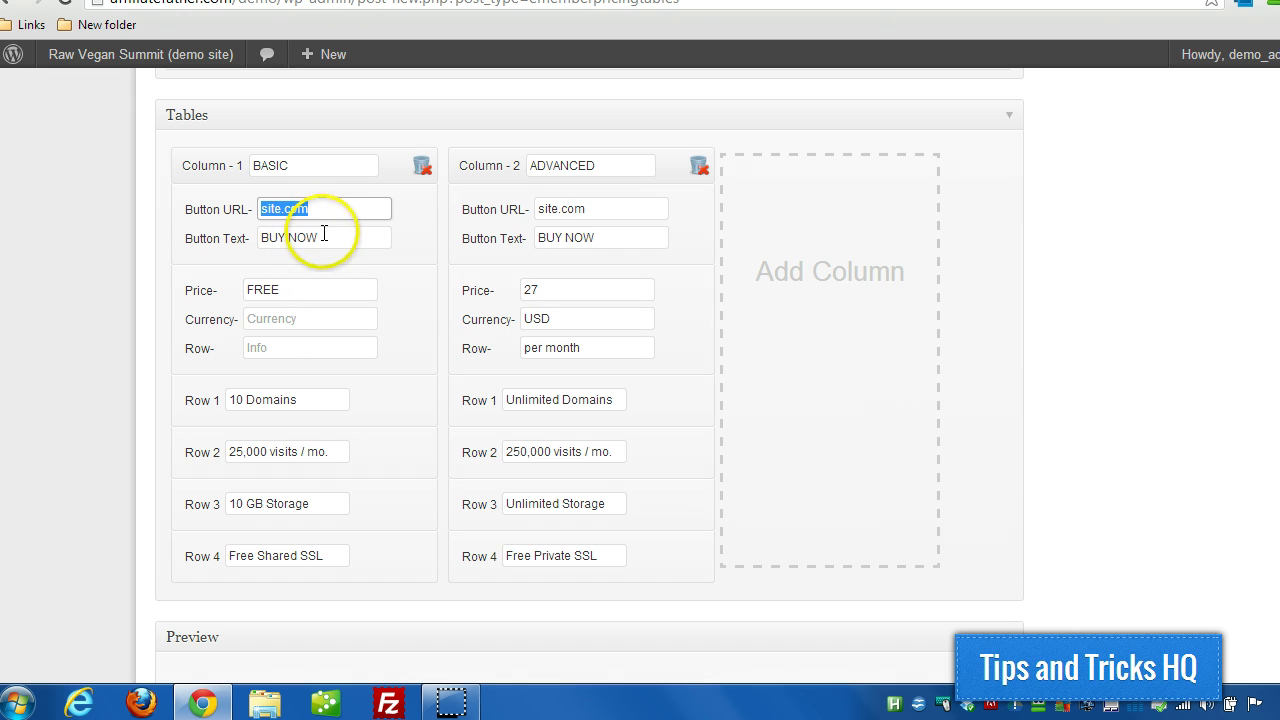
pyautogui.moveTo(322, 238); pyautogui.dragTo(264, 245)
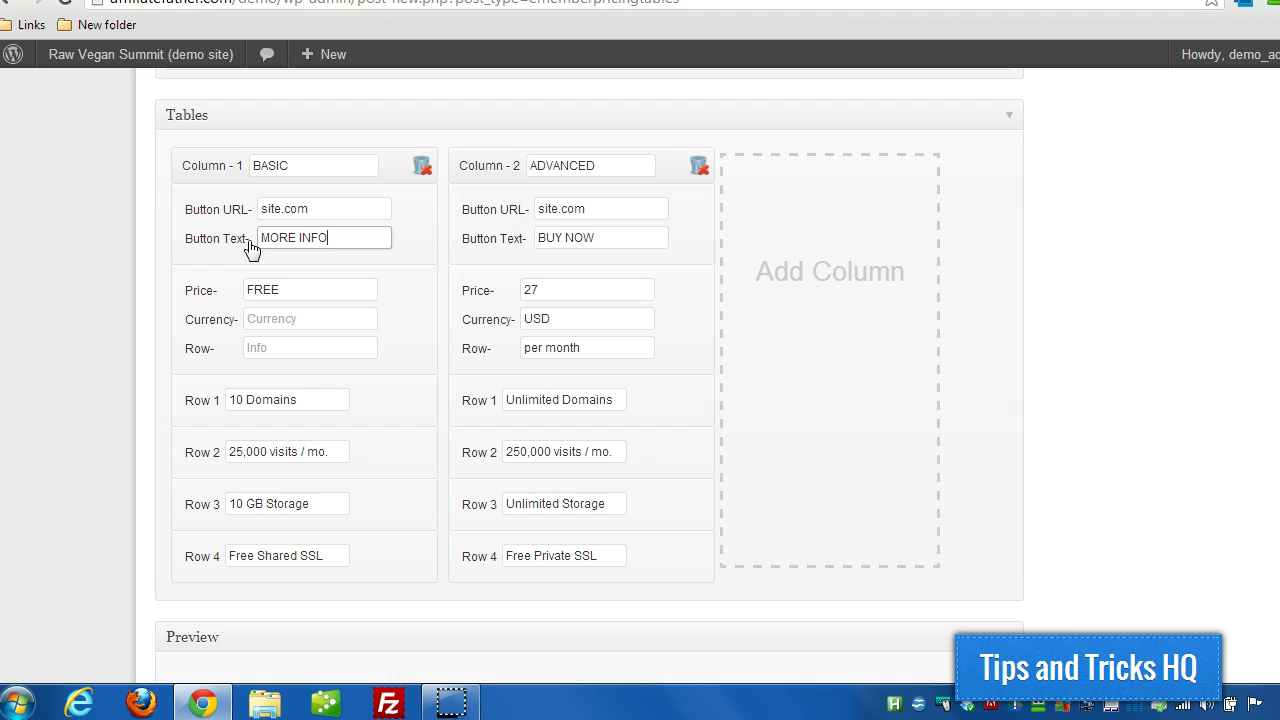
pyautogui.moveTo(320, 244); pyautogui.dragTo(243, 240)
pyautogui.hotkey('ctrl', 'c')
pyautogui.moveTo(623, 243); pyautogui.dragTo(503, 240)
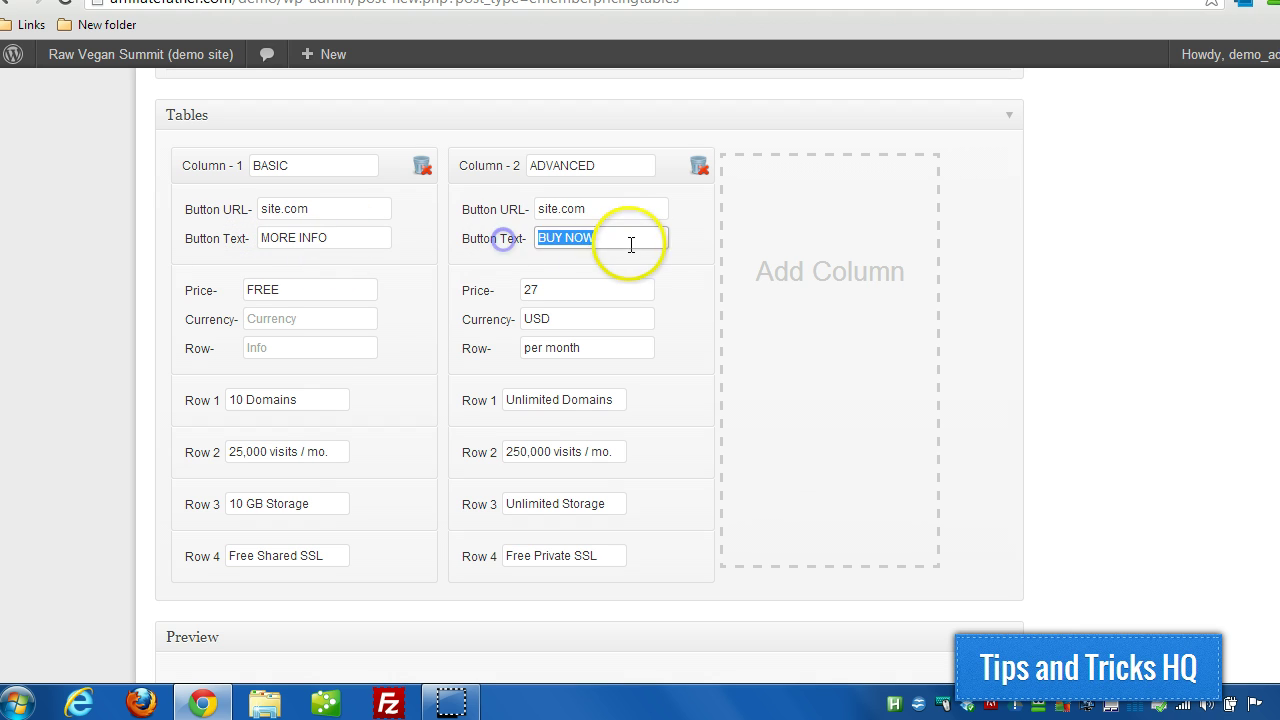
pyautogui.hotkey('ctrl', 'v')
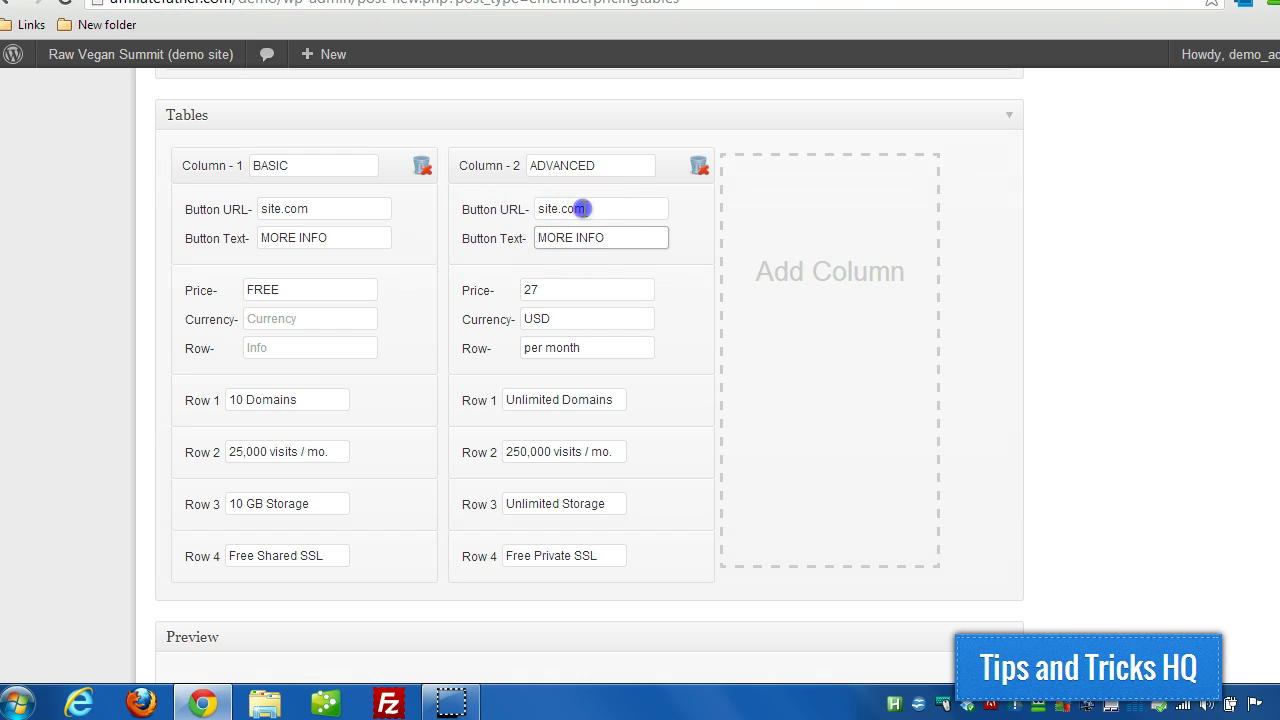
pyautogui.moveTo(585, 208); pyautogui.dragTo(537, 208)
pyautogui.doubleClick(271, 209)
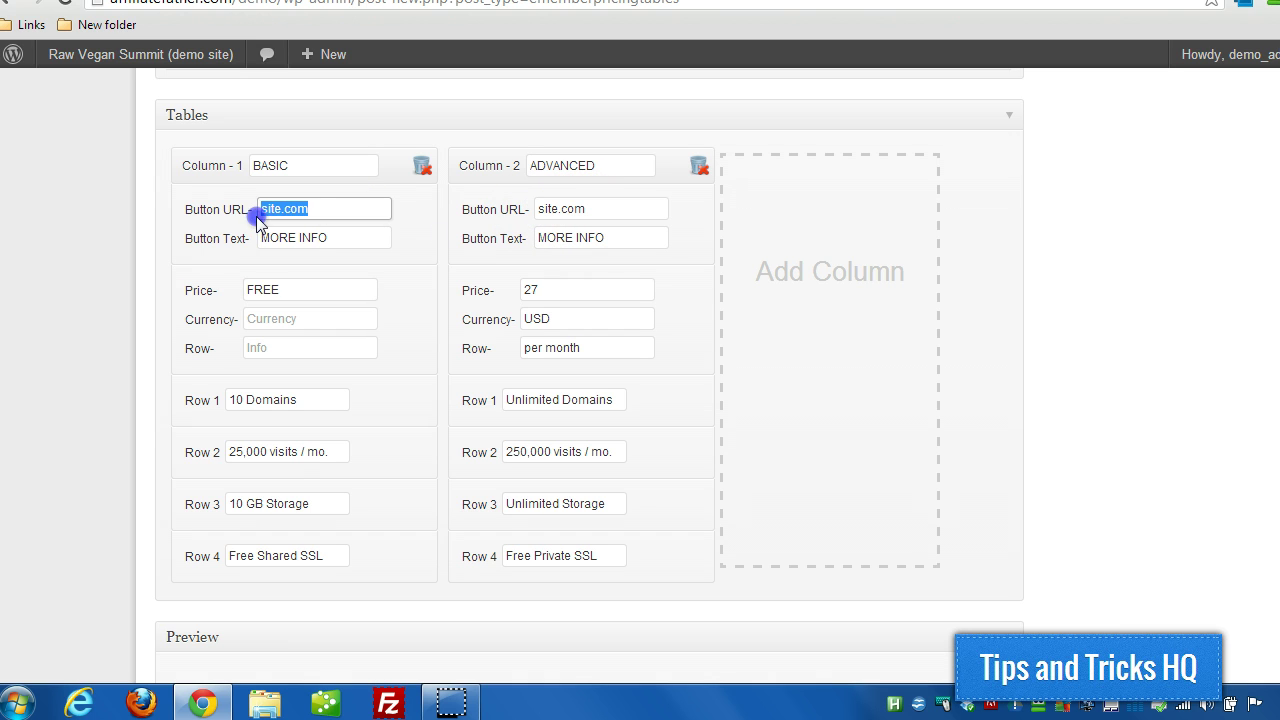
# Step: Refresh the table preview and check the BASIC plan's price and the button labels of both plans
pyautogui.scroll(3, 271, 443)
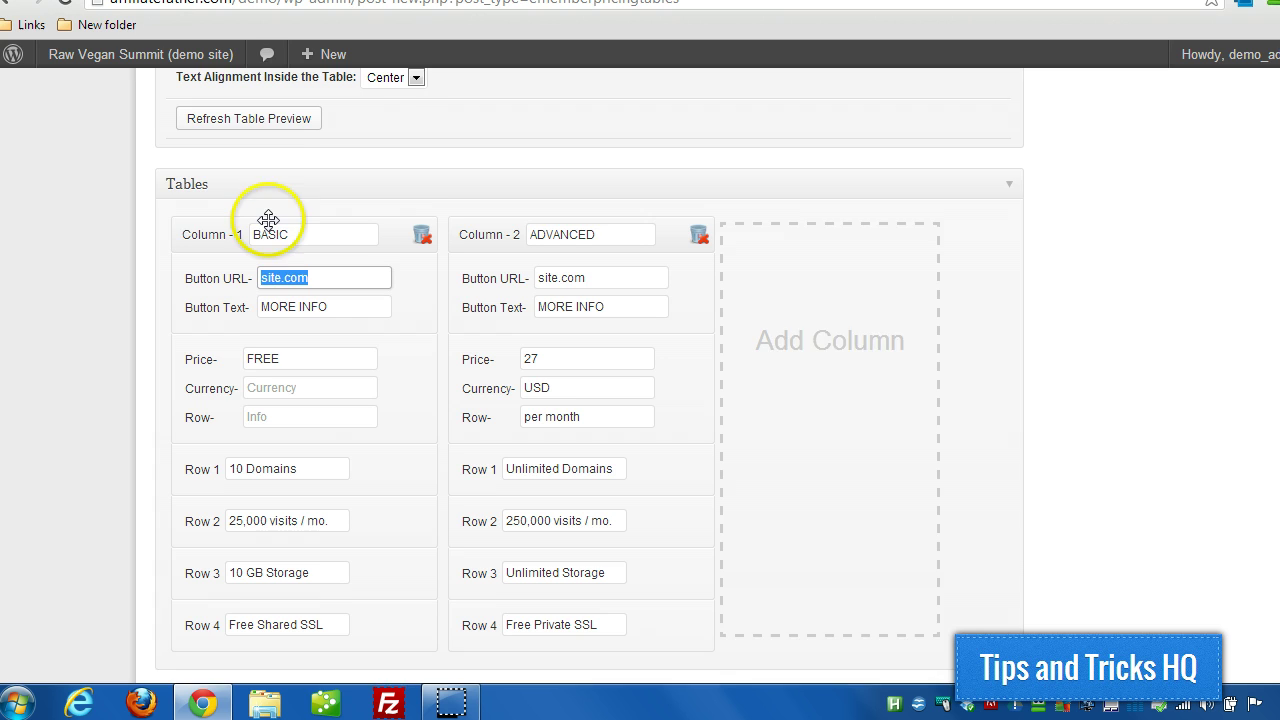
pyautogui.click(258, 158)
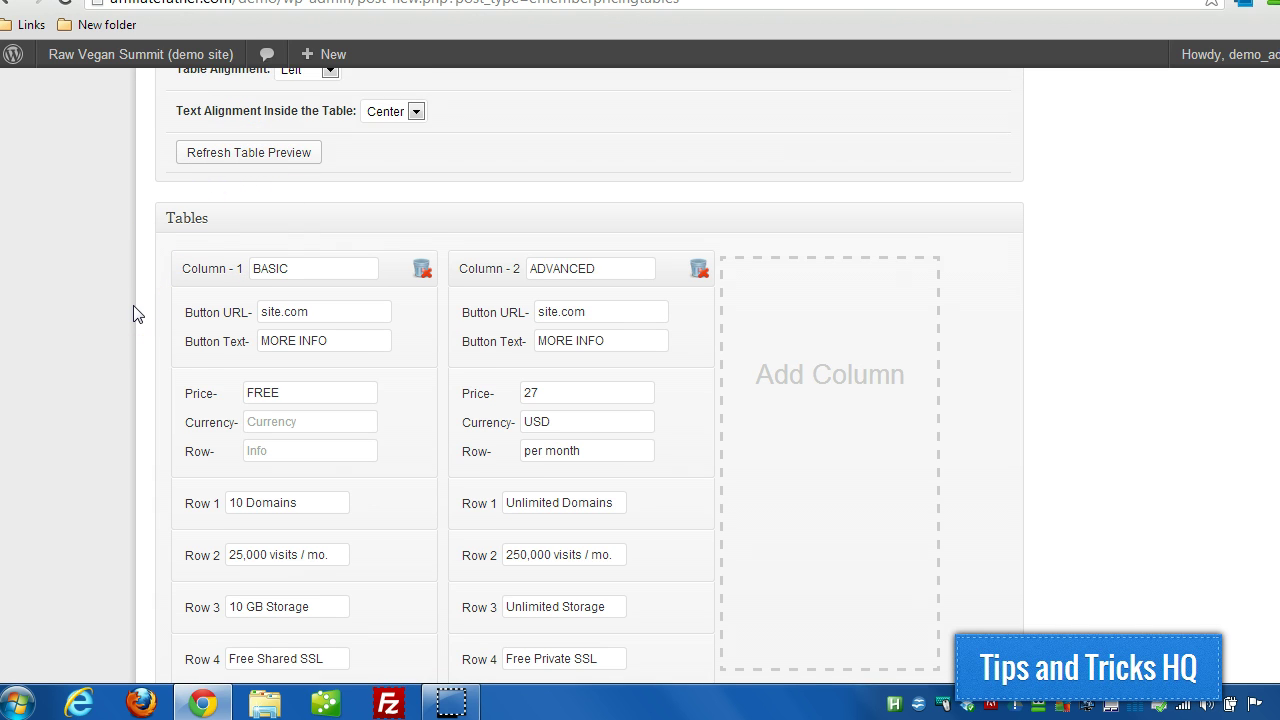
pyautogui.scroll(-4, 133, 312)
pyautogui.scroll(-3, 133, 312)
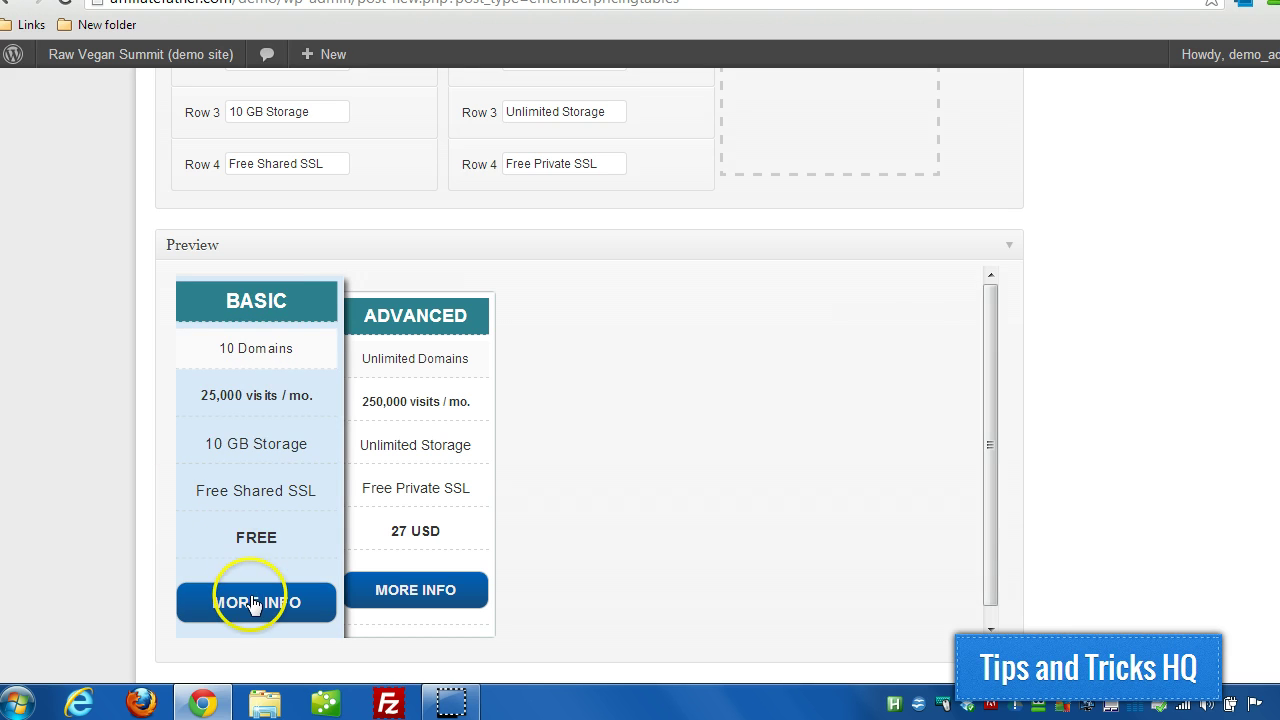
# Step: Publish the Web Hosting Plans pricing table
pyautogui.scroll(6, 890, 430)
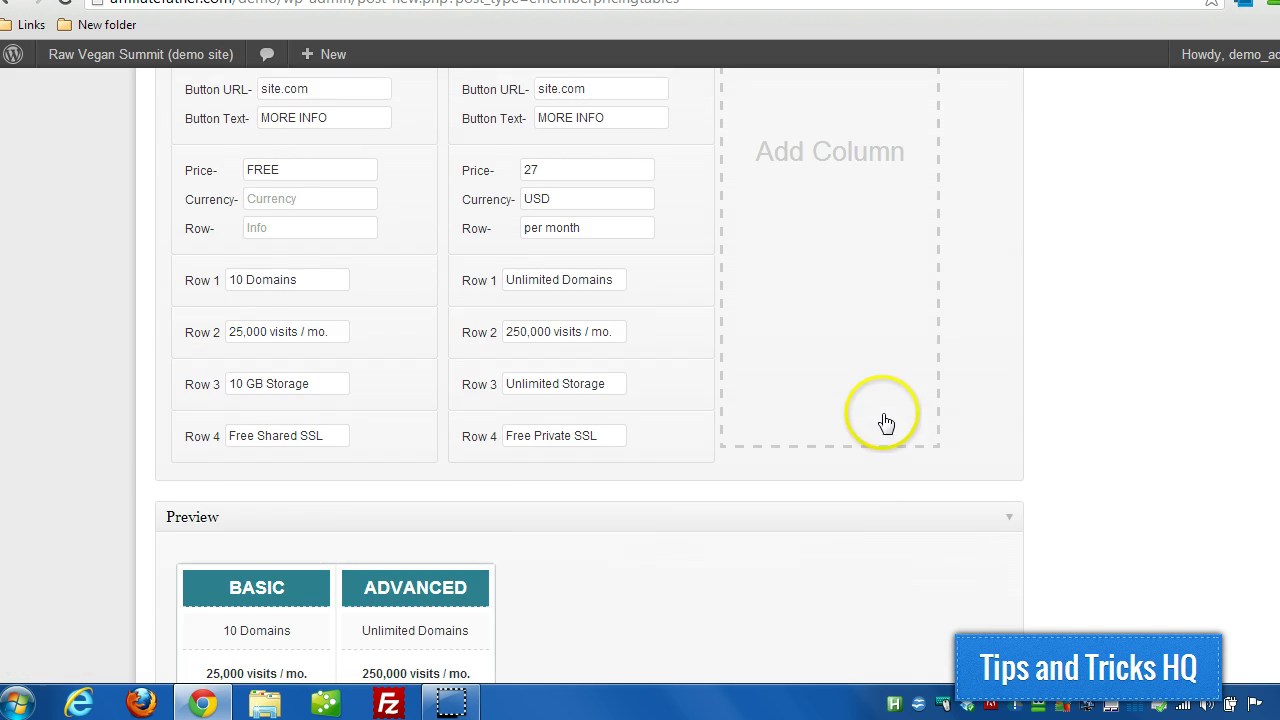
pyautogui.scroll(3, 335, 321)
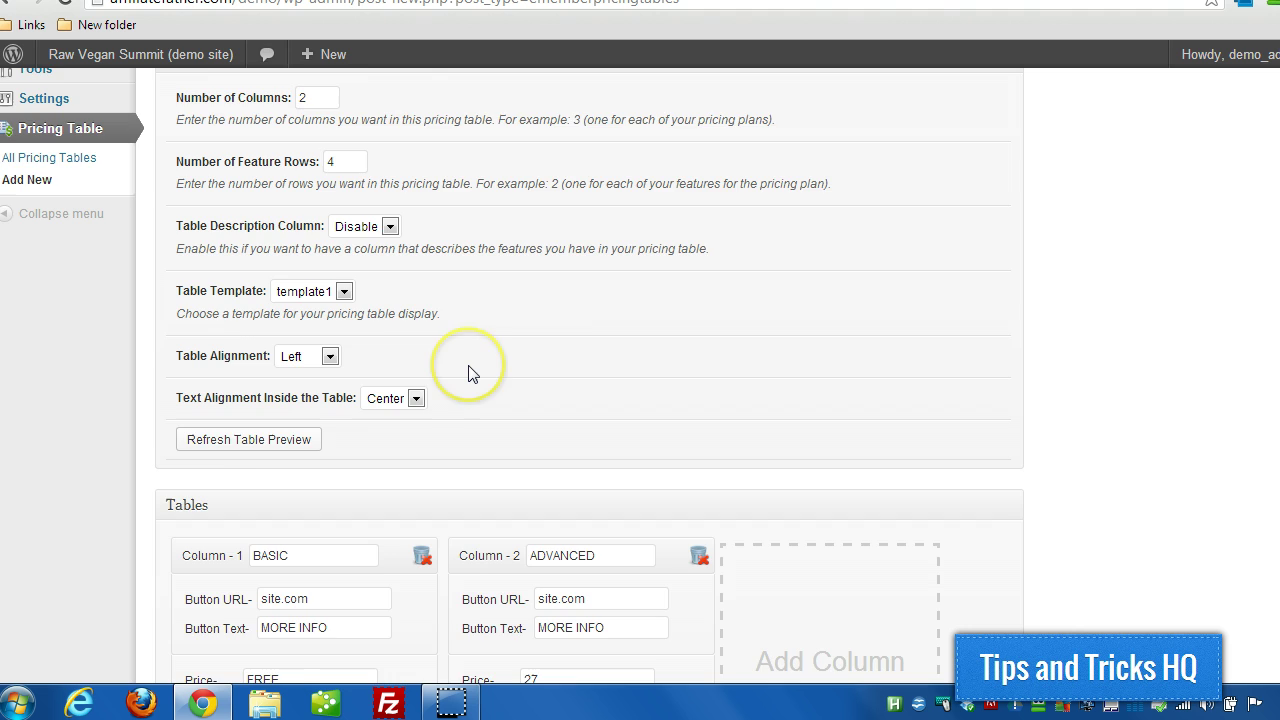
pyautogui.scroll(1, 472, 373)
pyautogui.scroll(2, 480, 250)
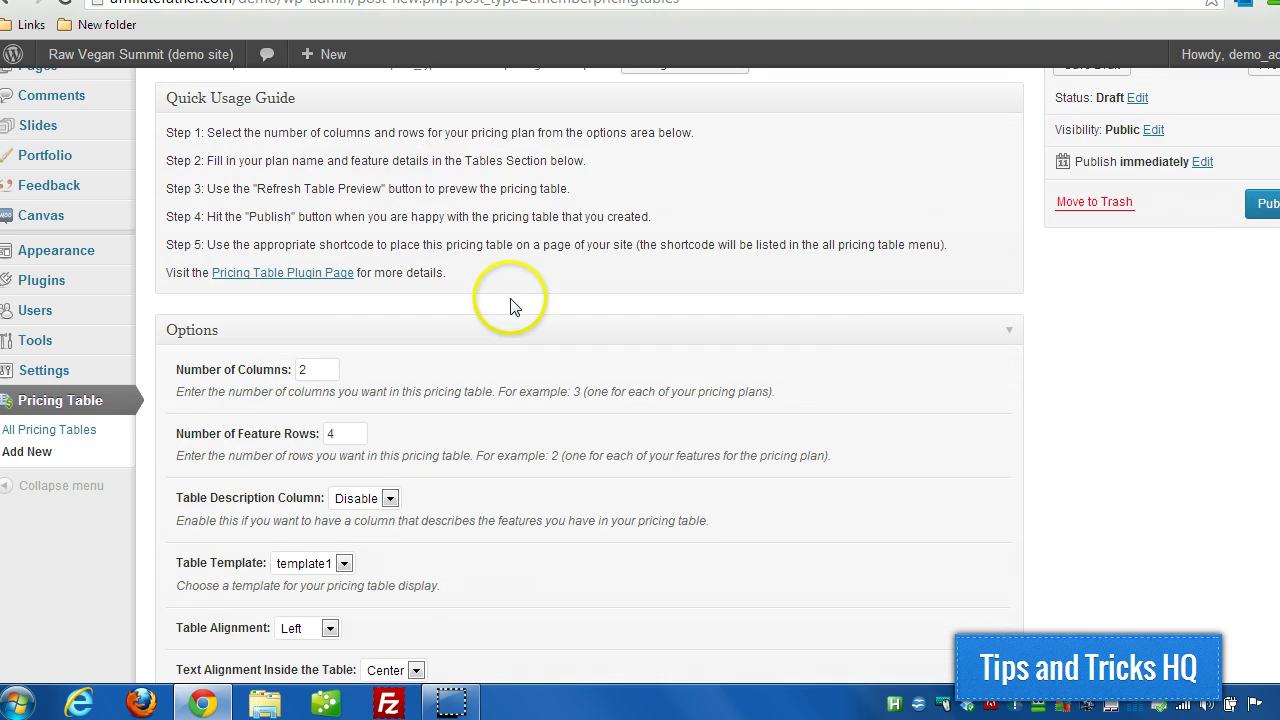
pyautogui.scroll(2, 400, 320)
pyautogui.scroll(-4, 400, 320)
pyautogui.scroll(3, 757, 343)
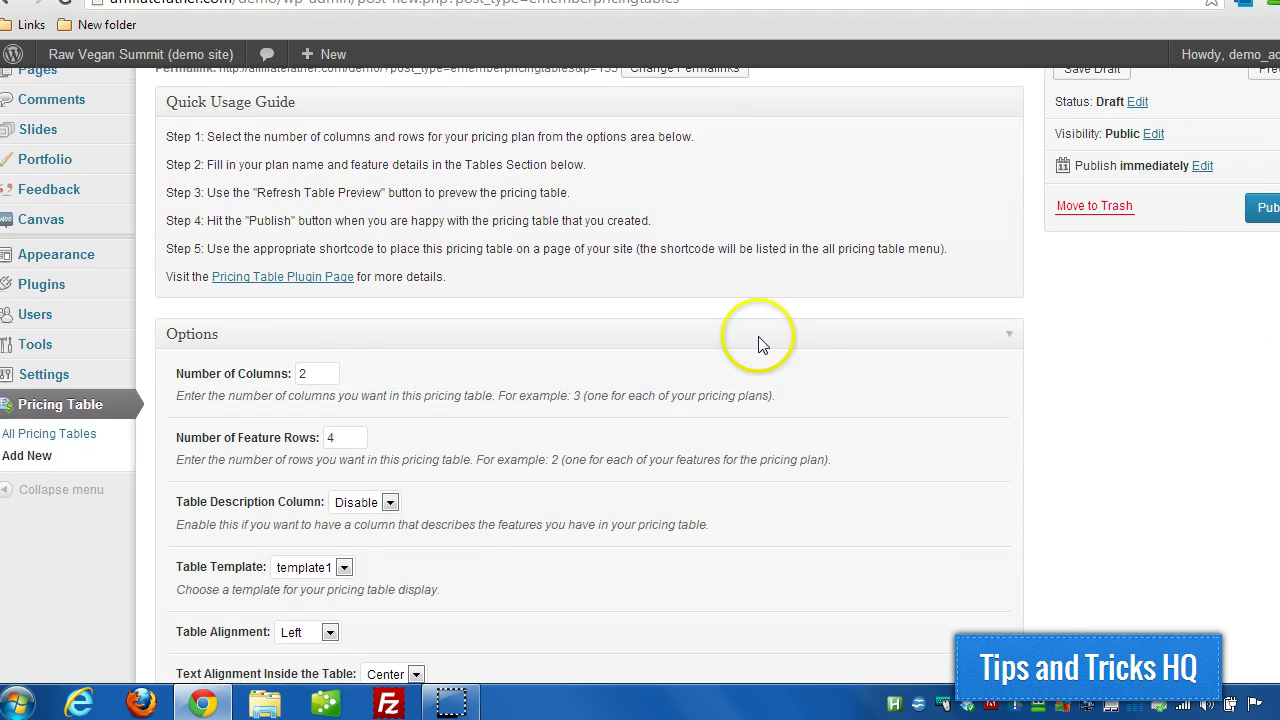
pyautogui.click(1264, 276)
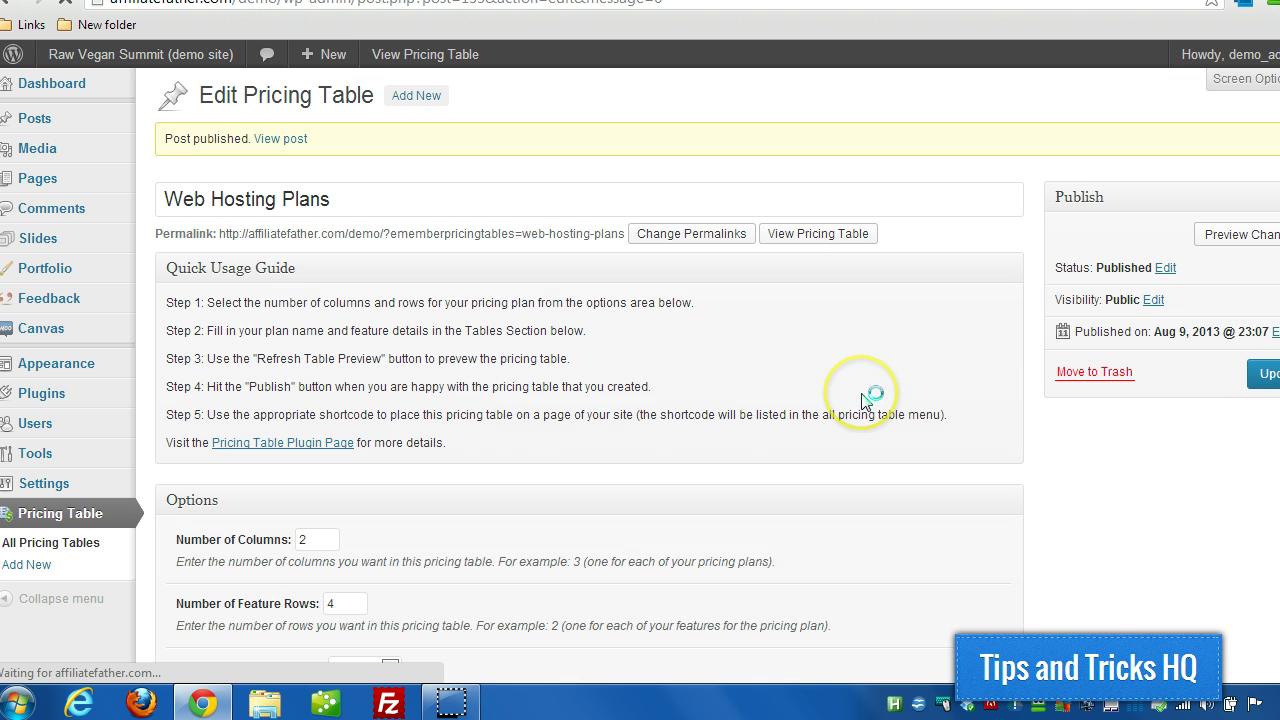
# Step: Open the list of all pricing tables and select the embed code of Web Hosting Plans
pyautogui.scroll(-3, 558, 440)
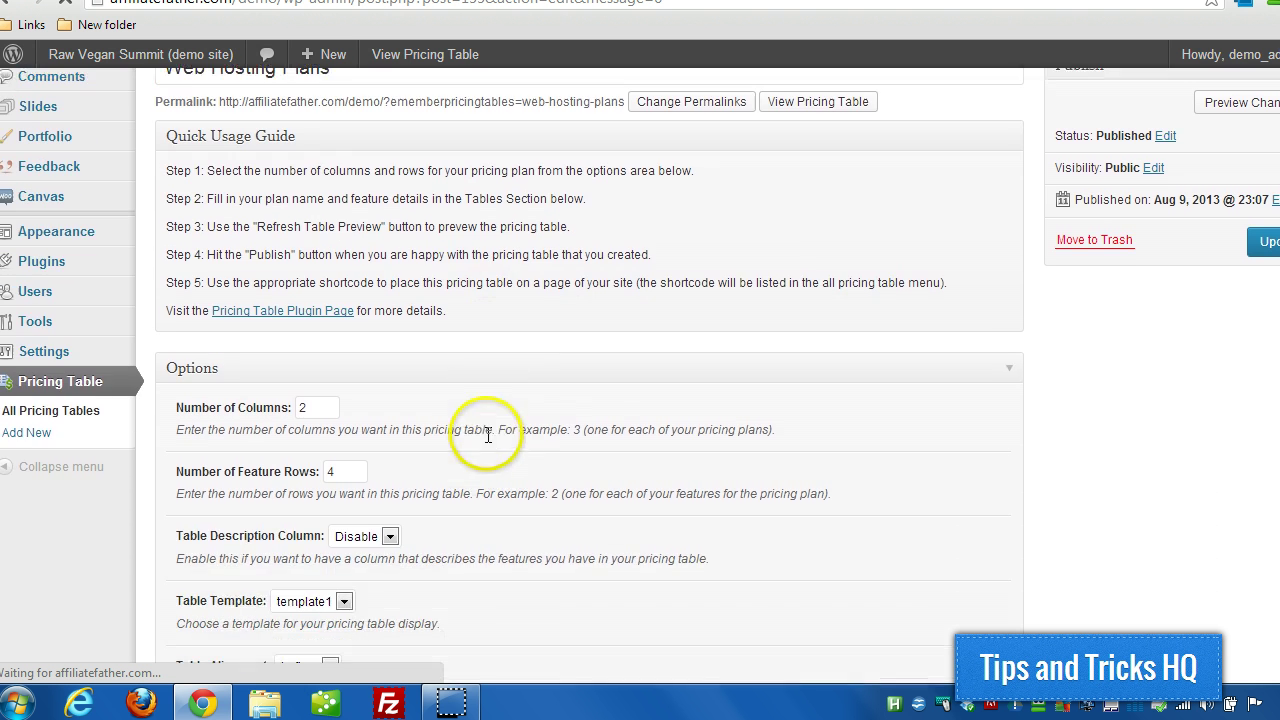
pyautogui.click(38, 412)
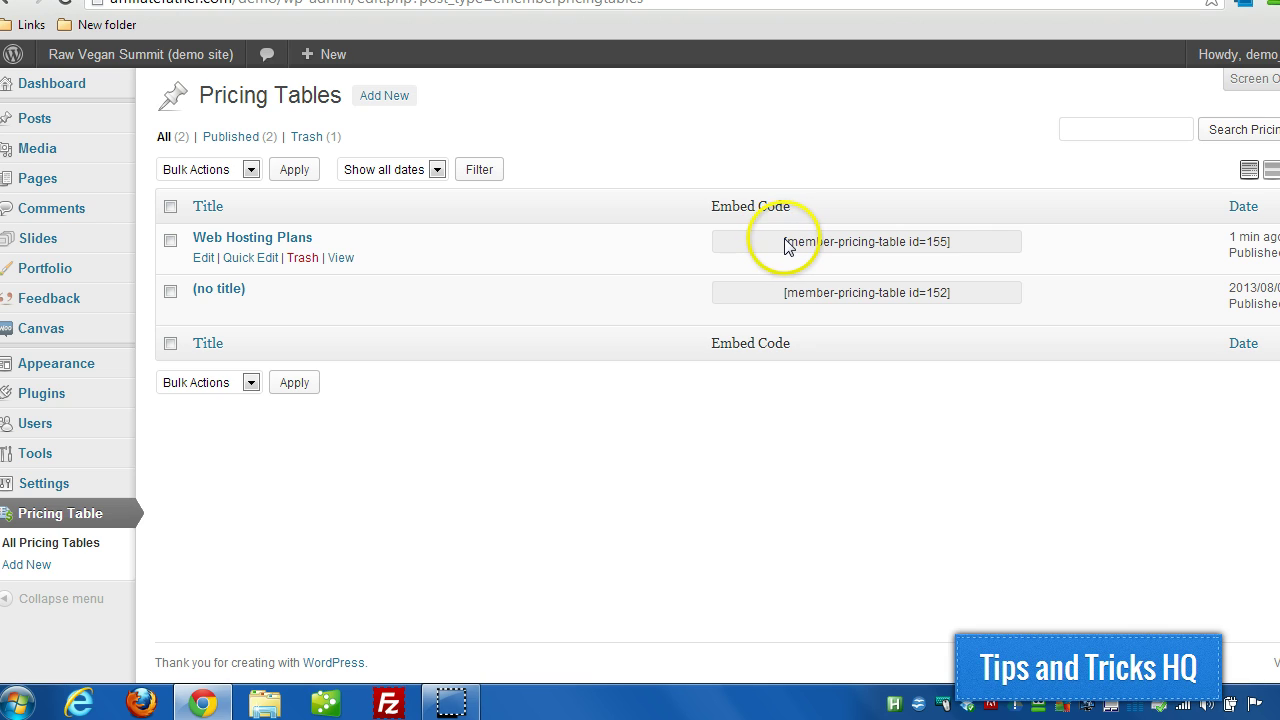
pyautogui.moveTo(783, 245); pyautogui.dragTo(873, 241)
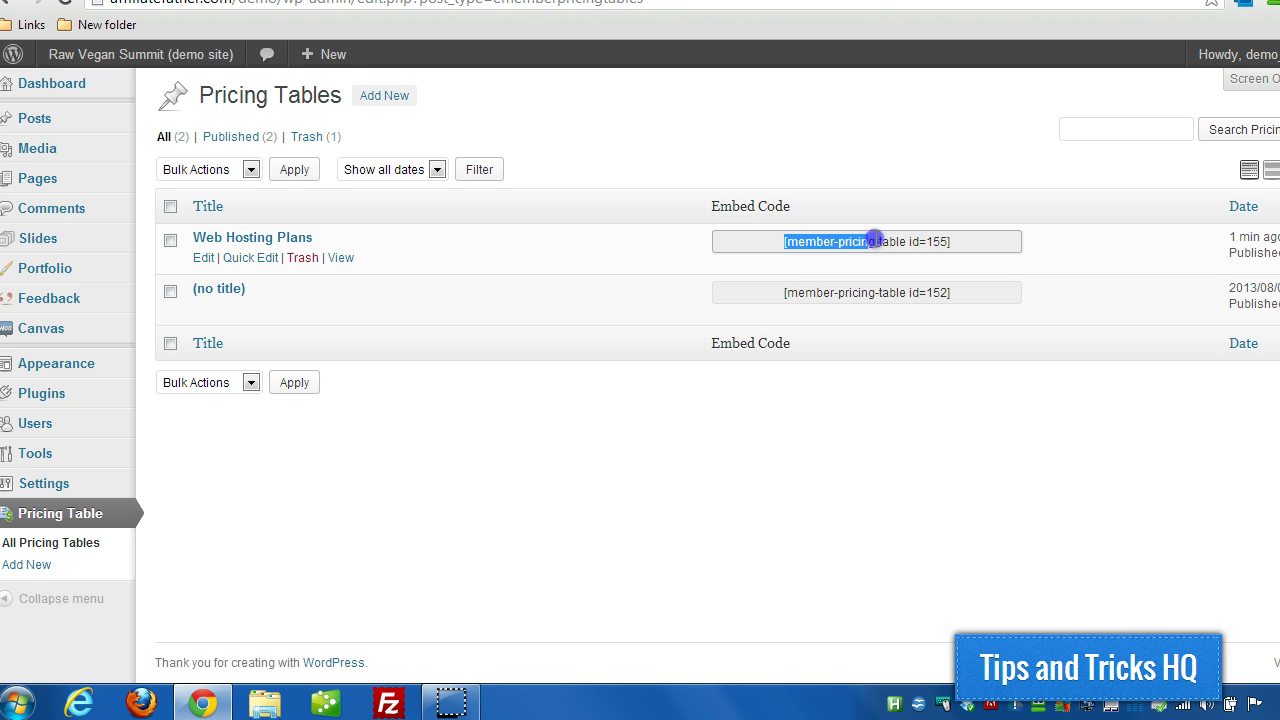